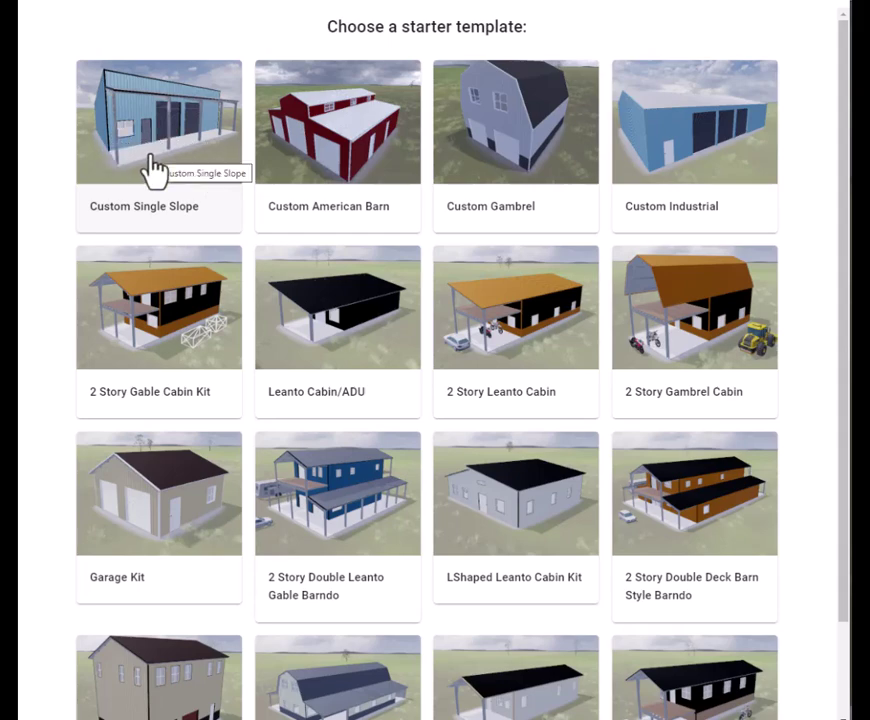
Step: Start from the Custom Single Slope template and close both help pages to show the 30' × 50' × 12' building
click(203, 178)
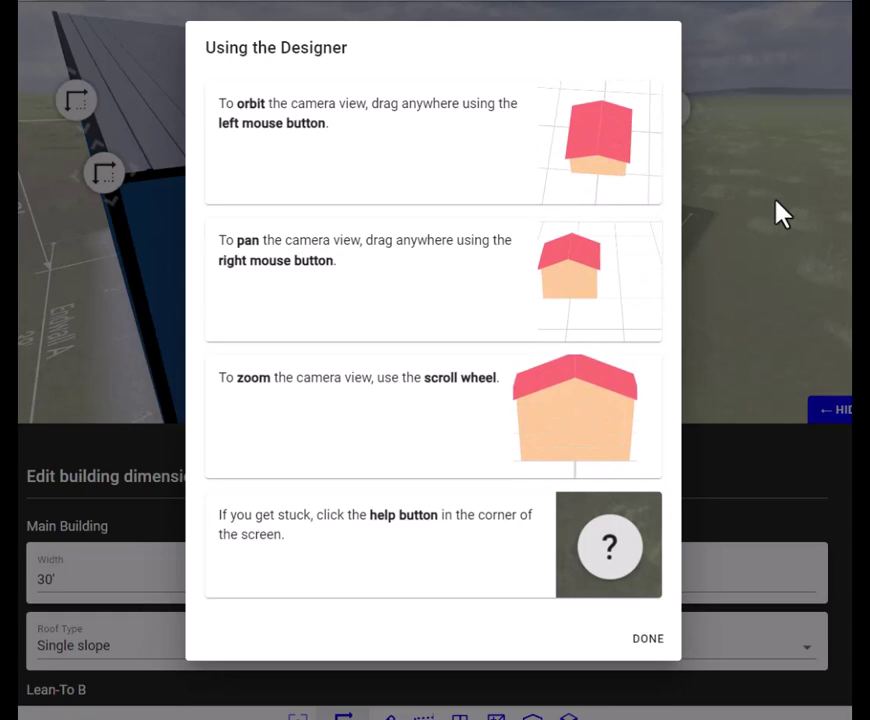
click(643, 640)
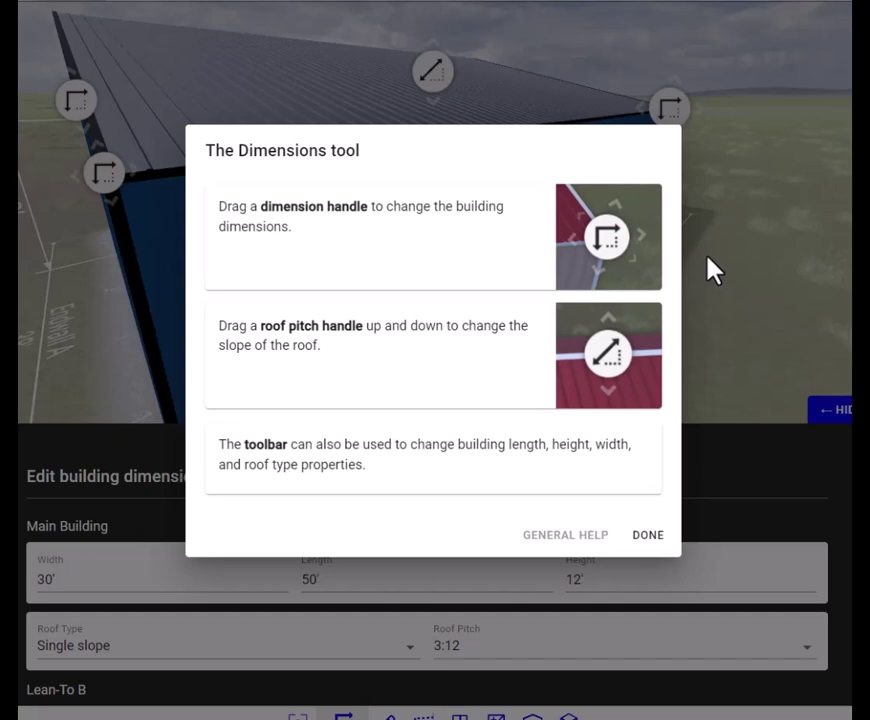
click(650, 538)
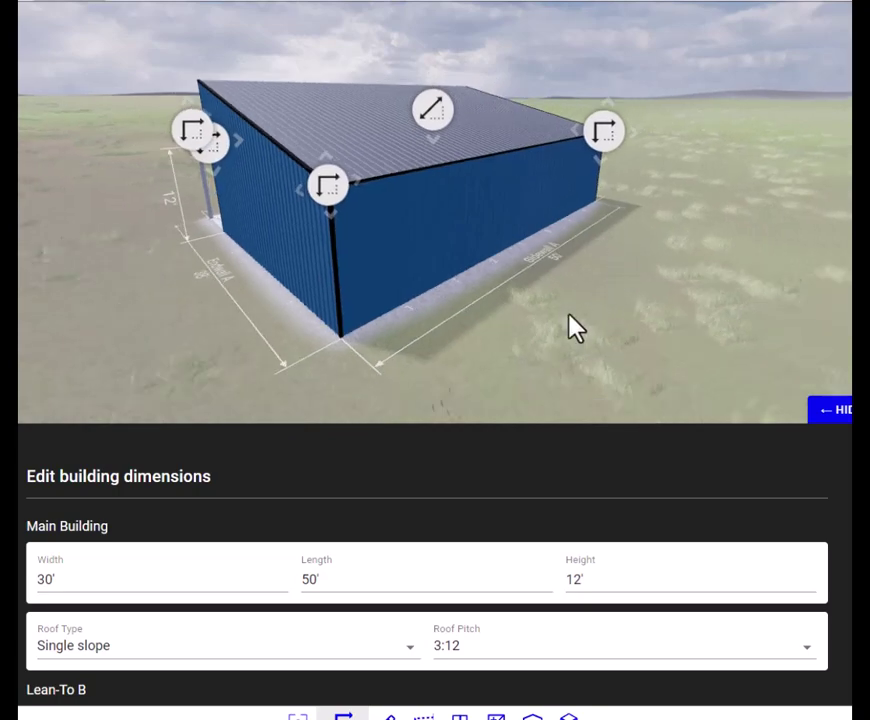
Step: Change the main building from 30' × 50' × 12' to 15' wide, 30' long and 7' tall
drag(569, 330, 815, 308)
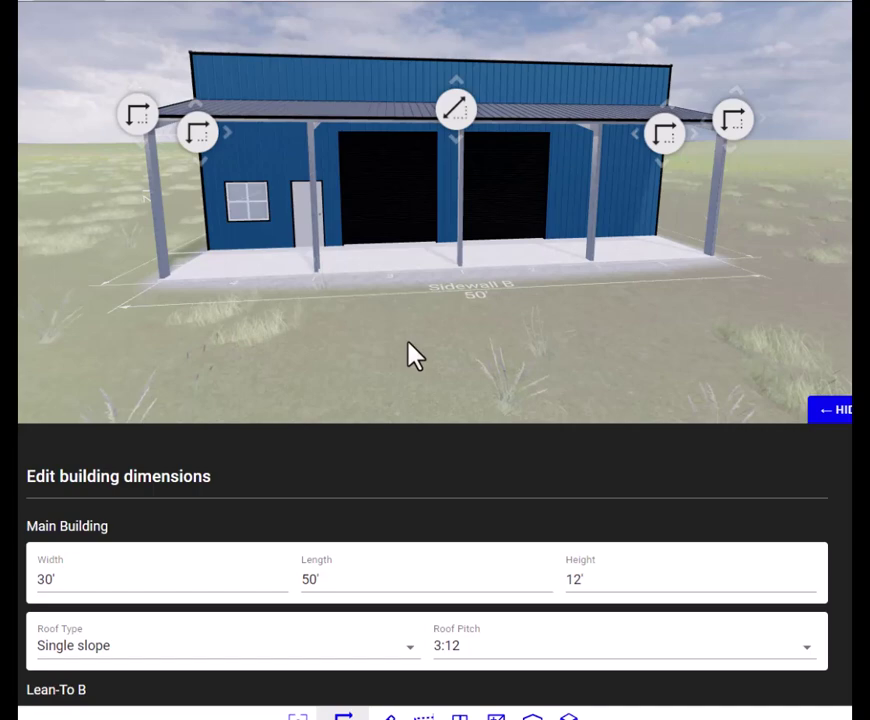
key(Tab)
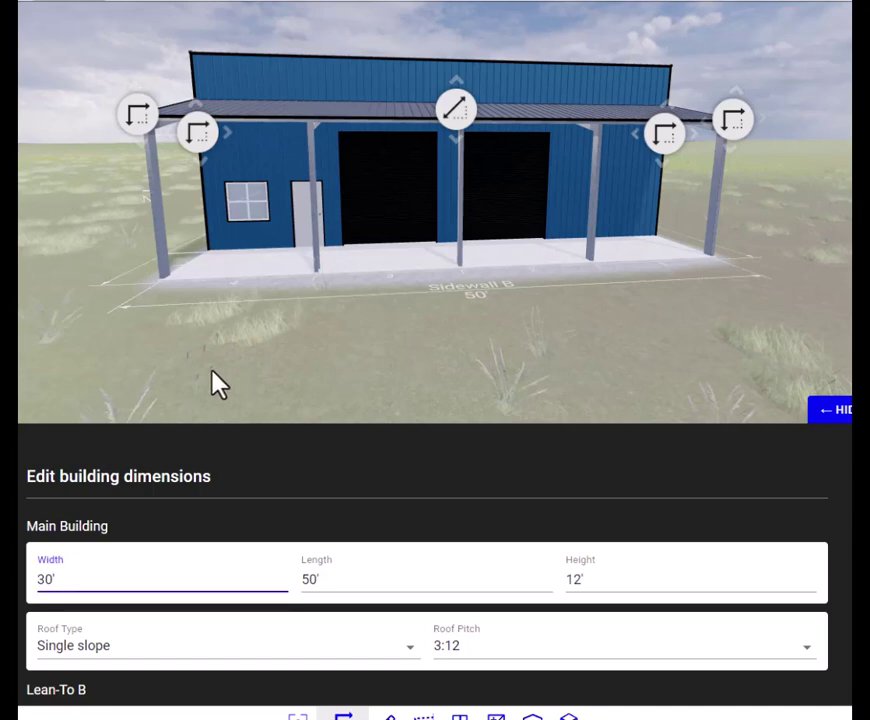
key(BackSpace)
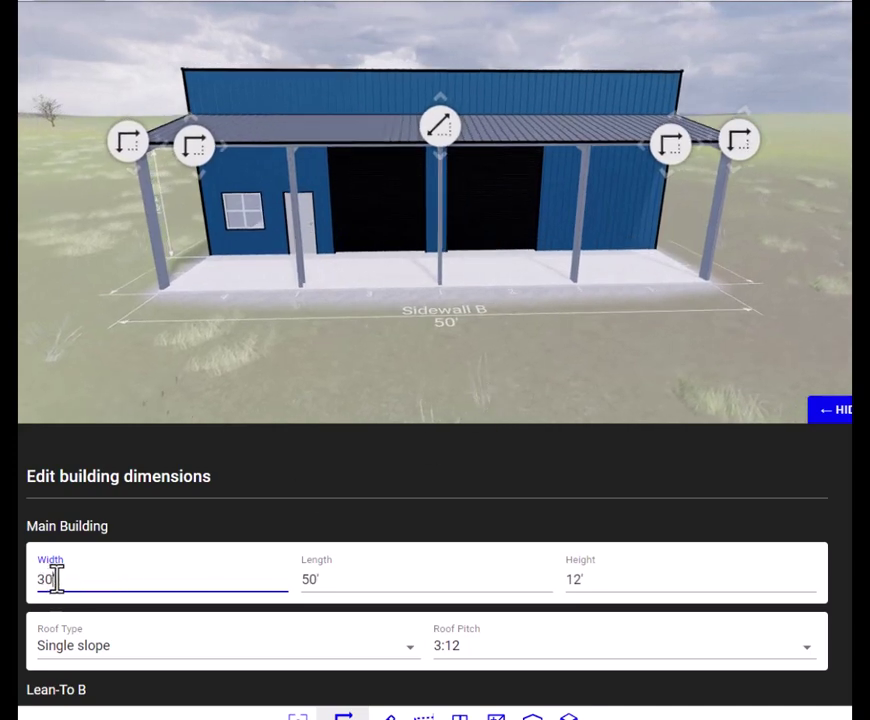
drag(56, 577, 38, 592)
text(15)
key(Tab)
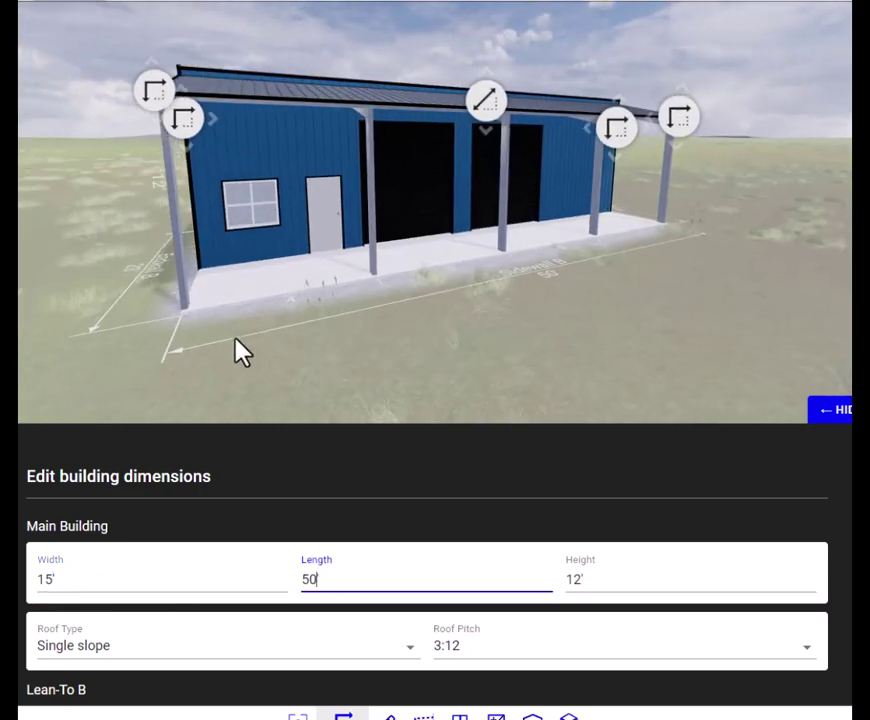
drag(316, 576, 305, 586)
text(3)
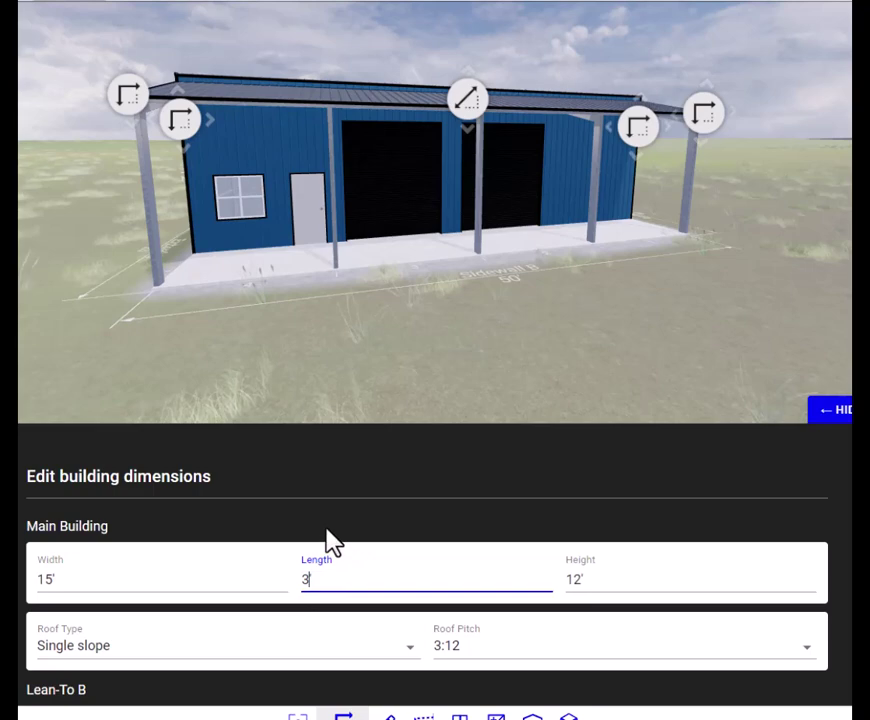
text(0)
drag(212, 280, 200, 248)
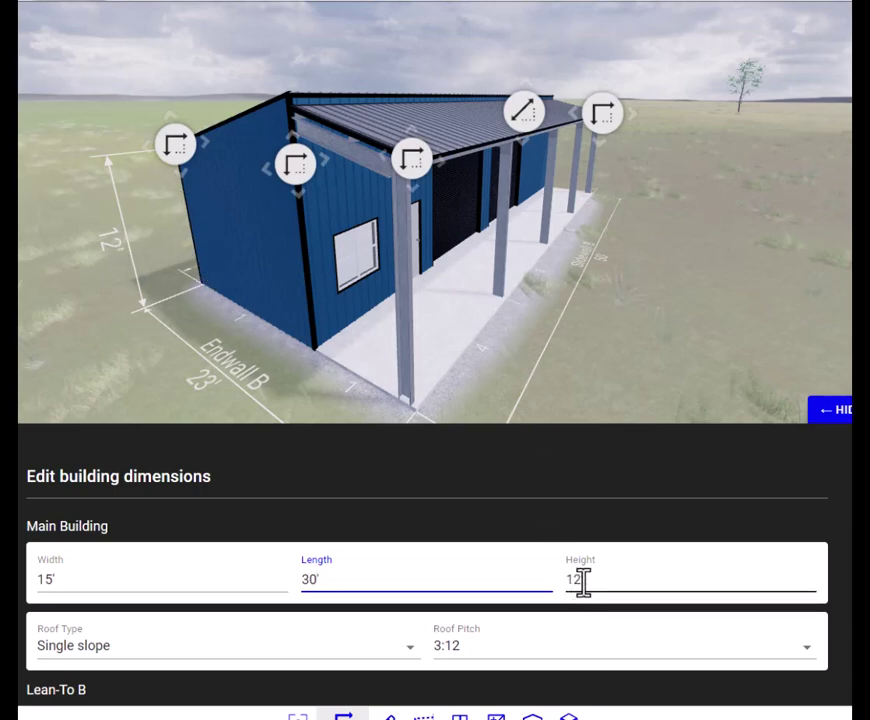
drag(583, 588, 570, 583)
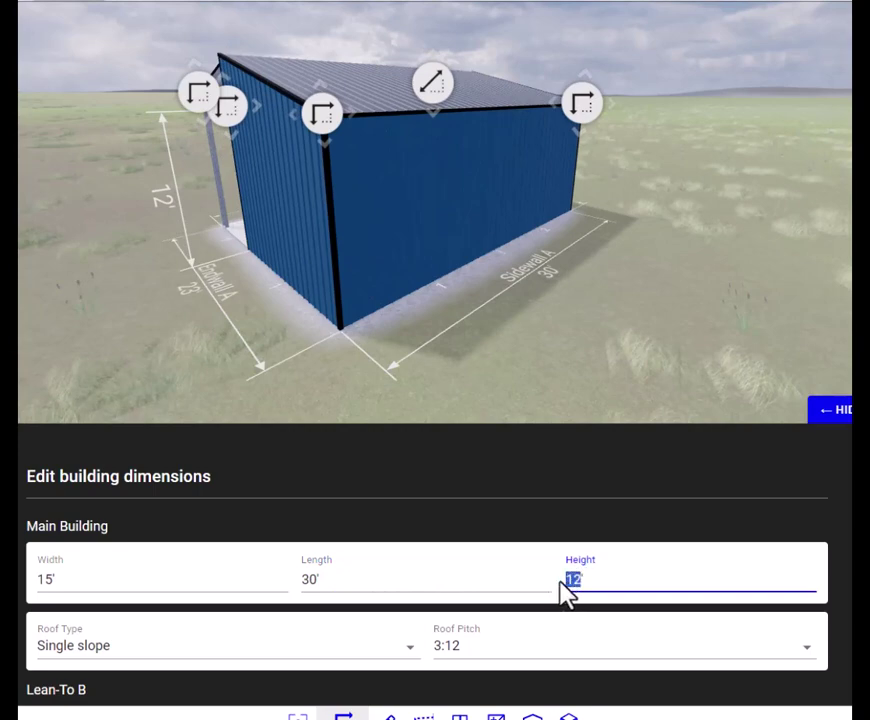
text(7)
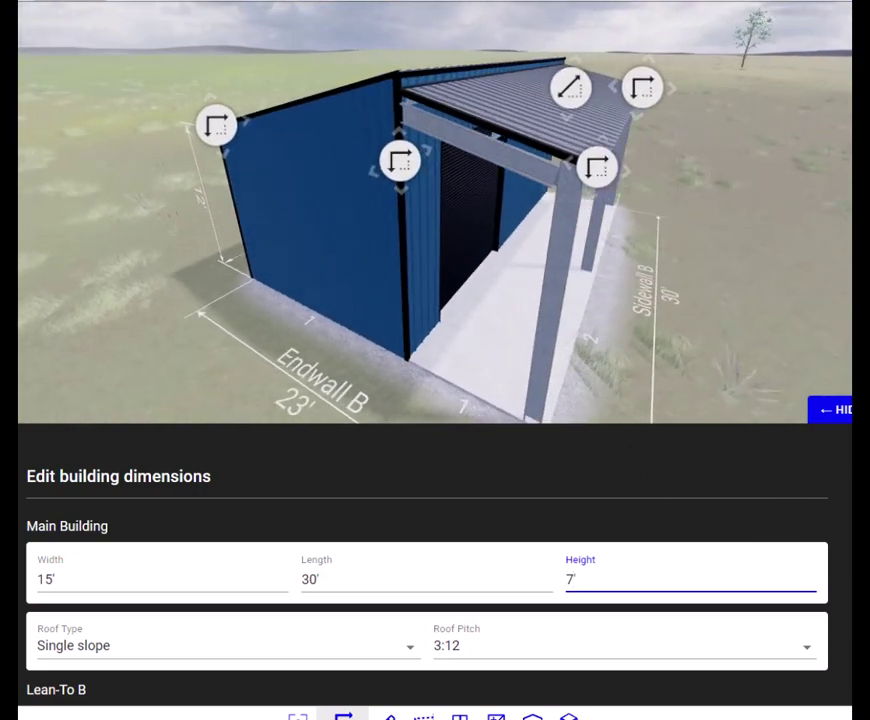
Step: Scroll to Lean-To B and select its 8' 9" height to replace it with 6'
scroll(427, 580, down, 3)
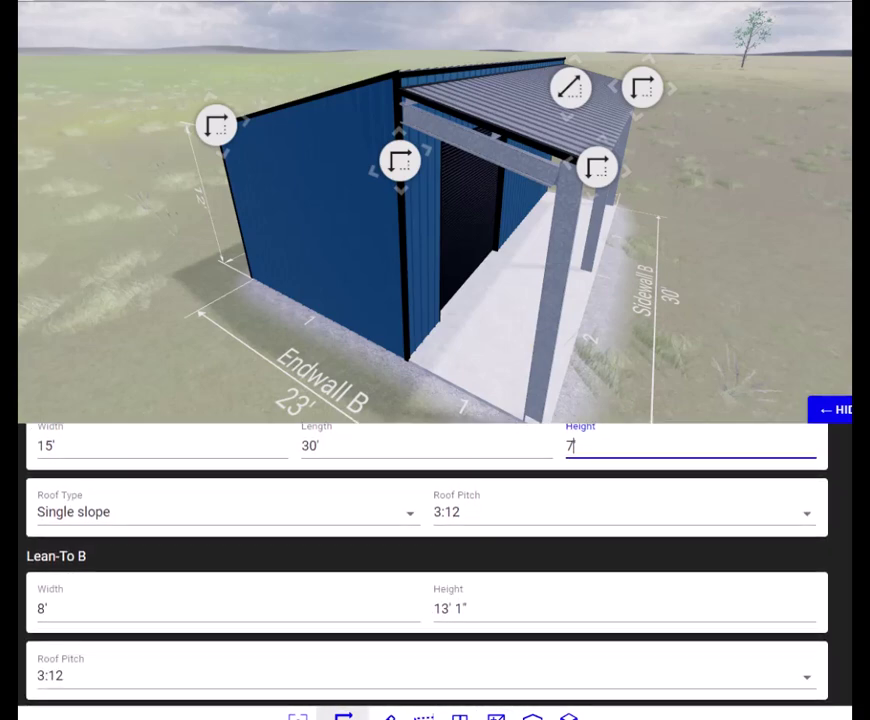
scroll(255, 665, down, 1)
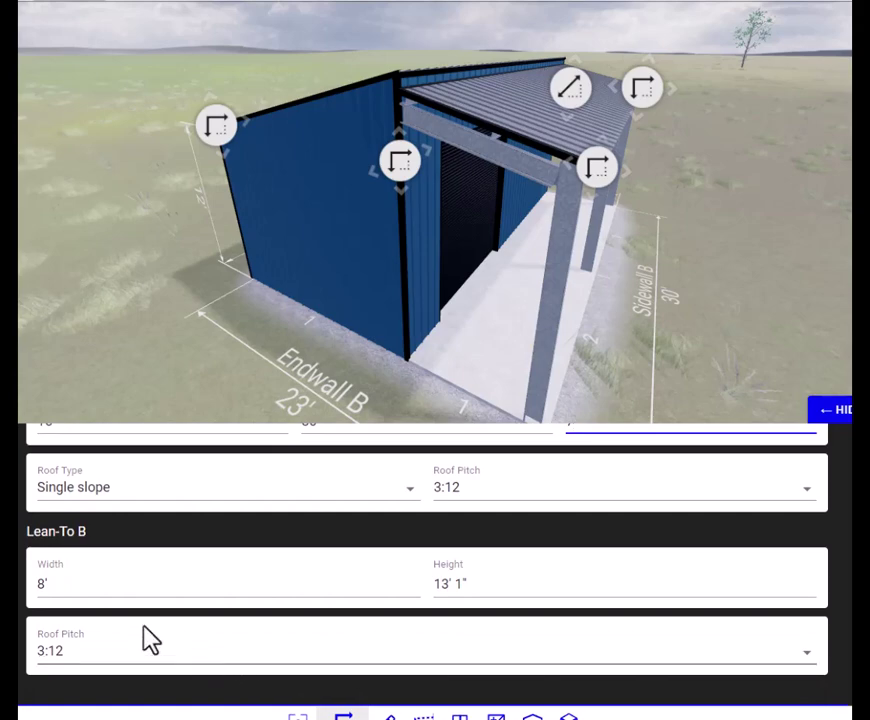
click(44, 591)
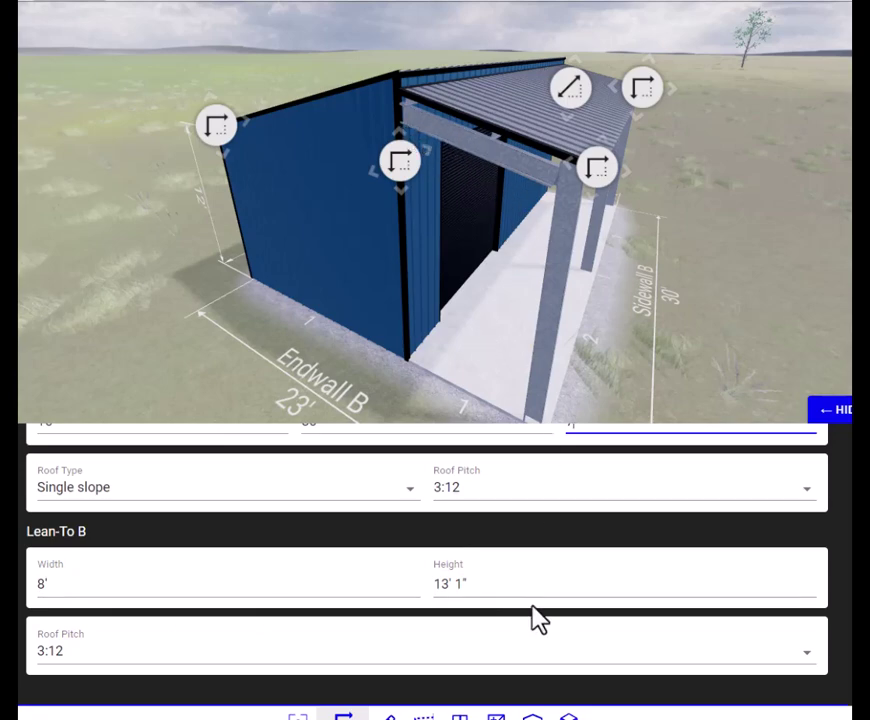
click(452, 585)
key(BackSpace)
key(BackSpace)
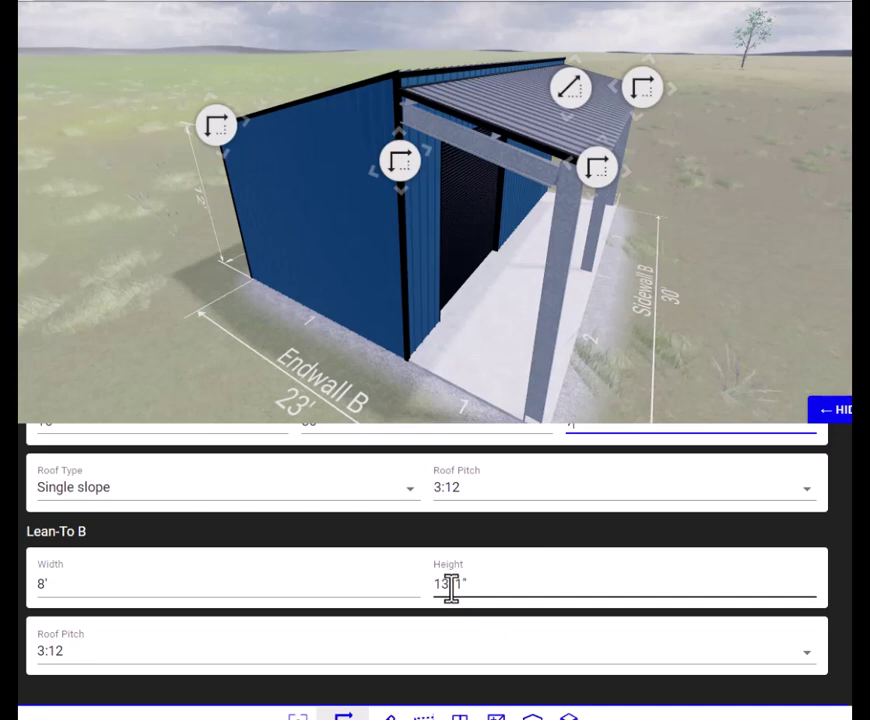
text(8' 9)
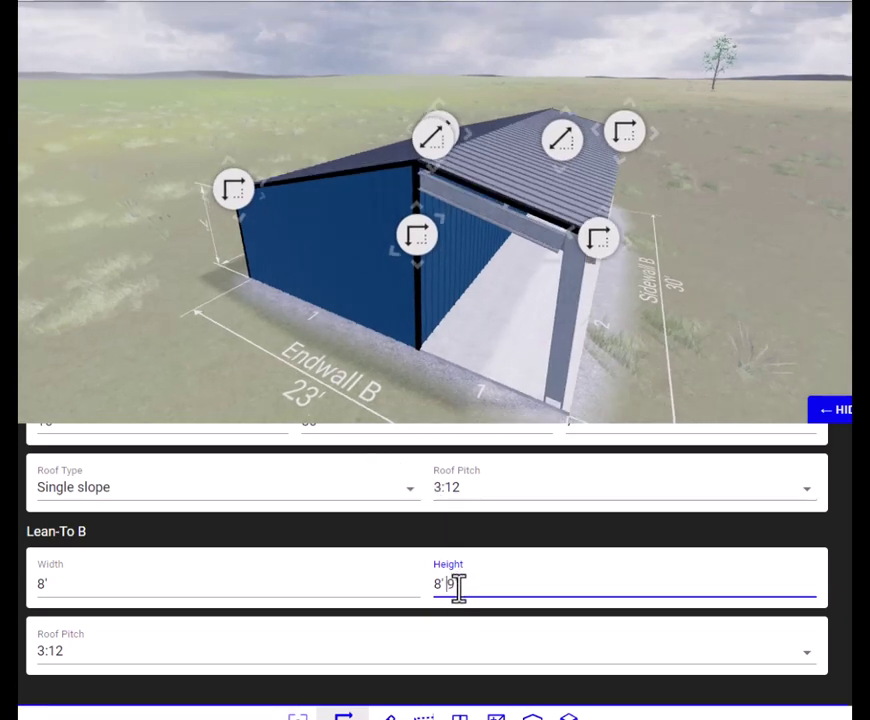
drag(460, 584, 436, 584)
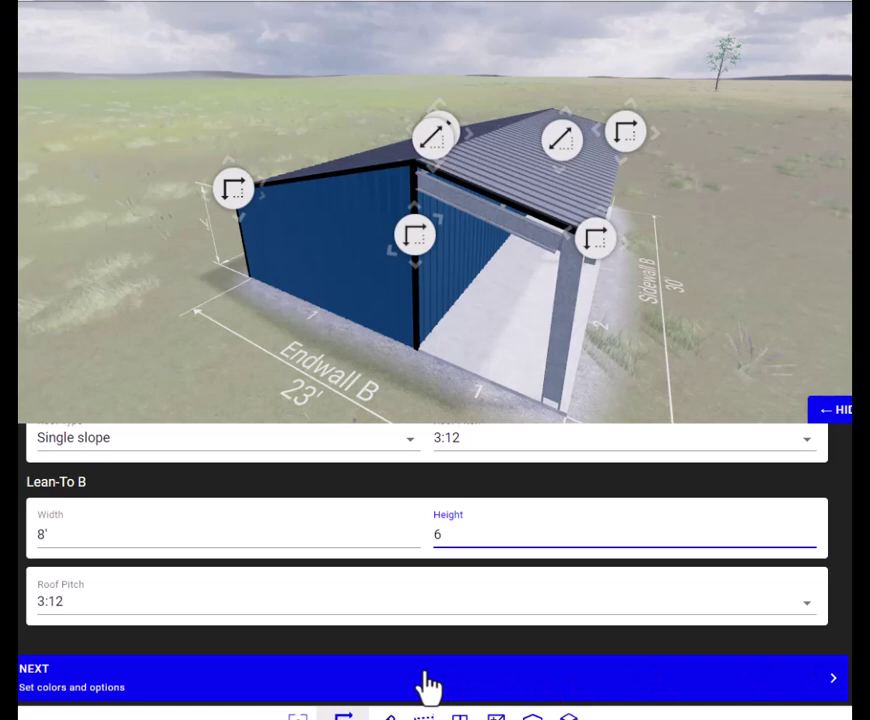
Step: Move on to colours and options and make the building walls Black
click(428, 687)
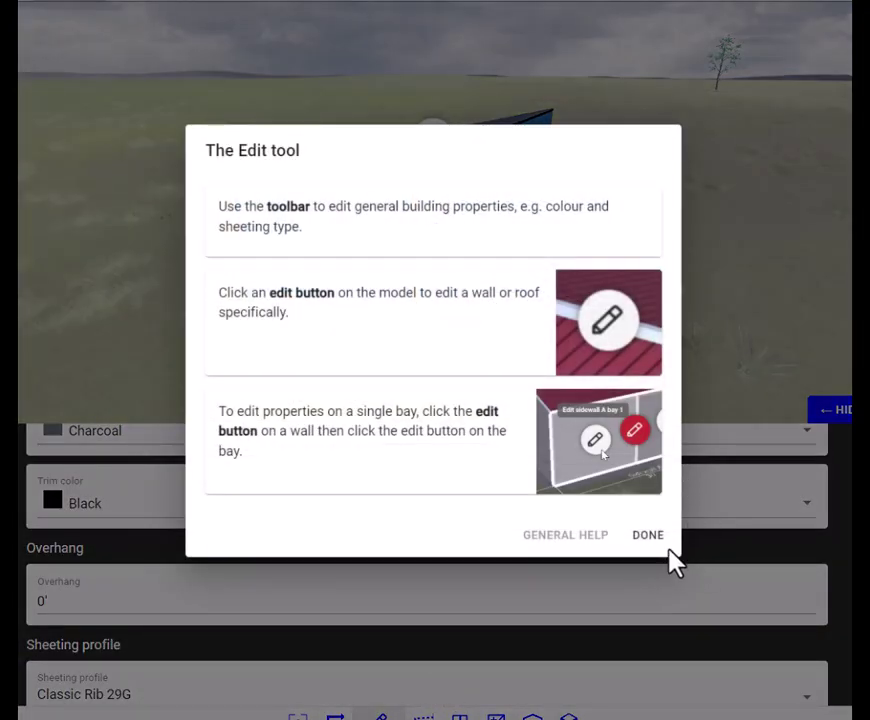
click(644, 537)
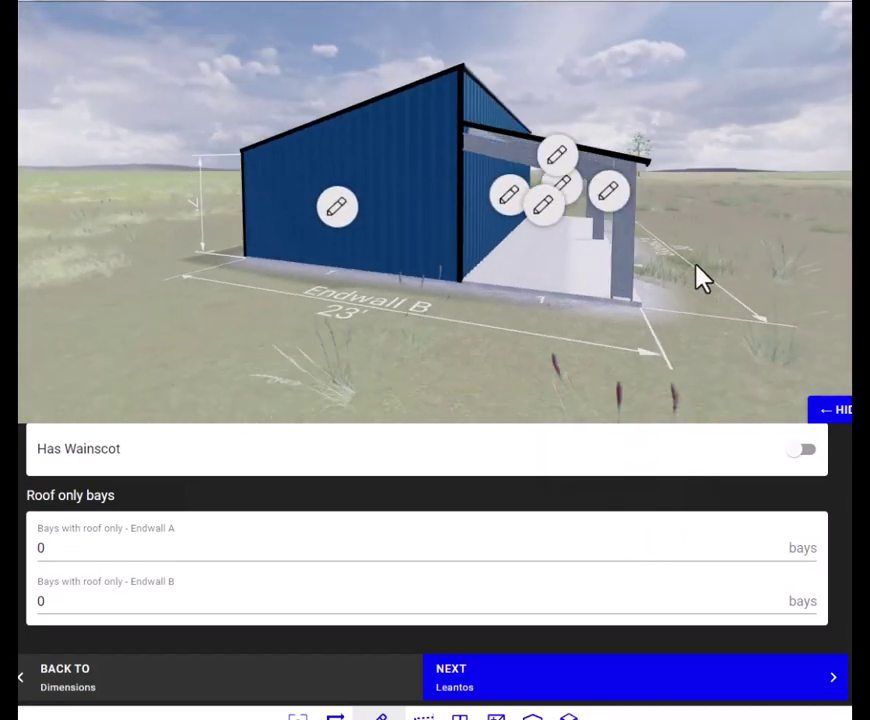
drag(706, 285, 623, 262)
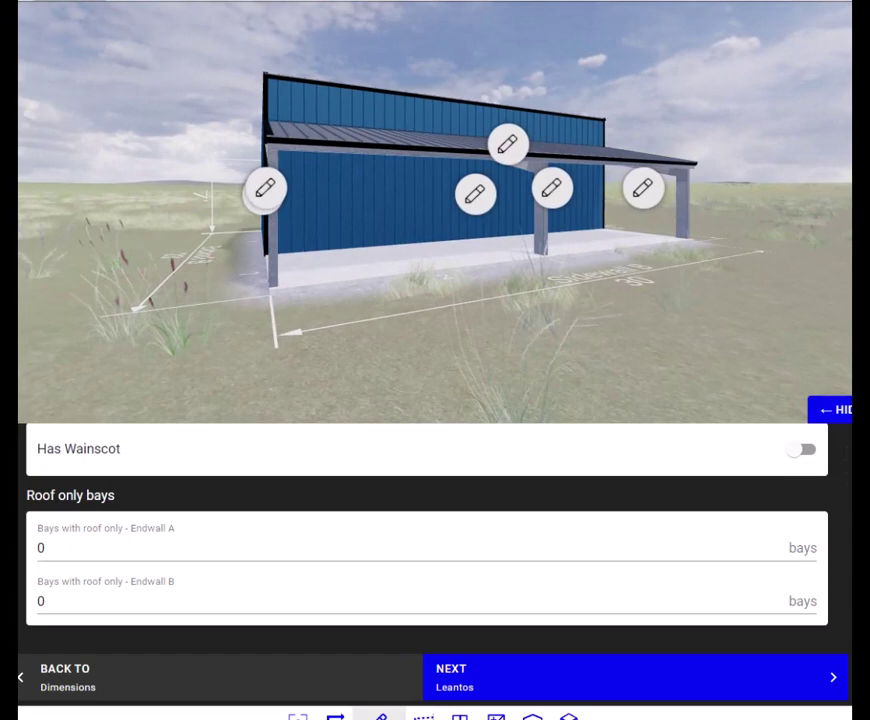
scroll(427, 560, up, 8)
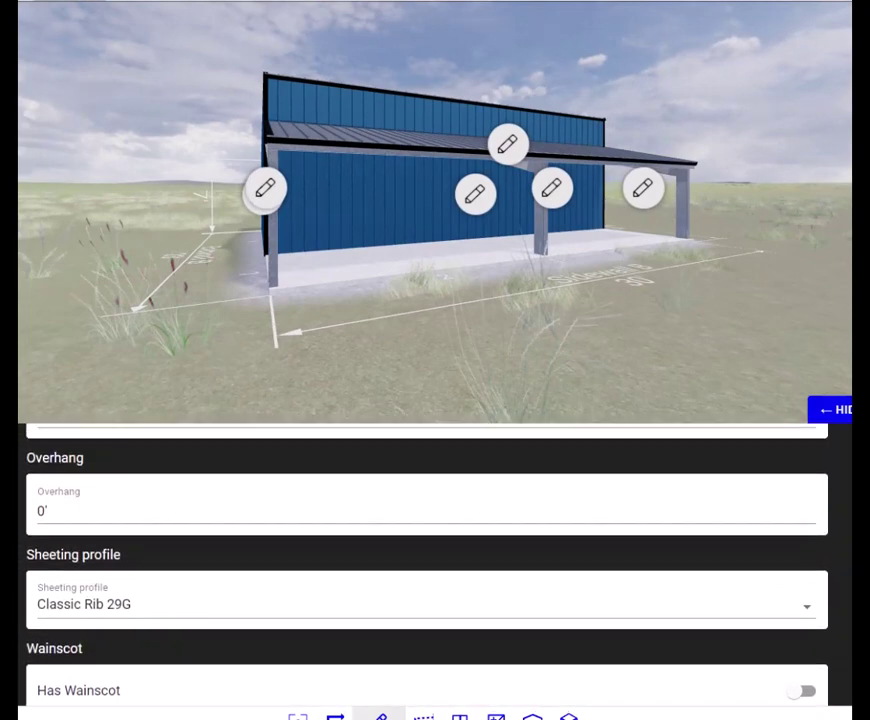
scroll(427, 560, up, 2)
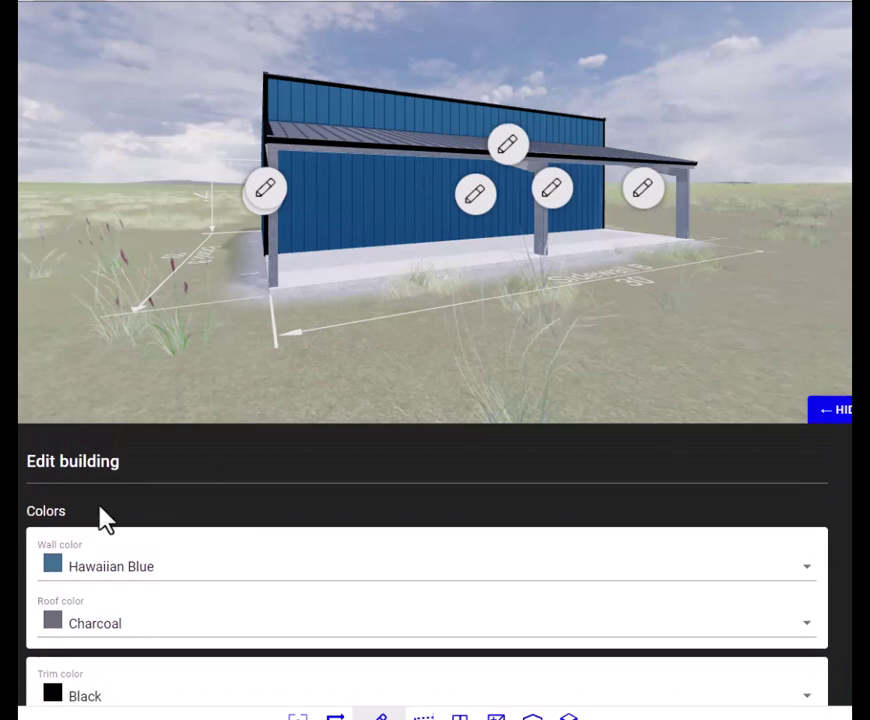
click(120, 569)
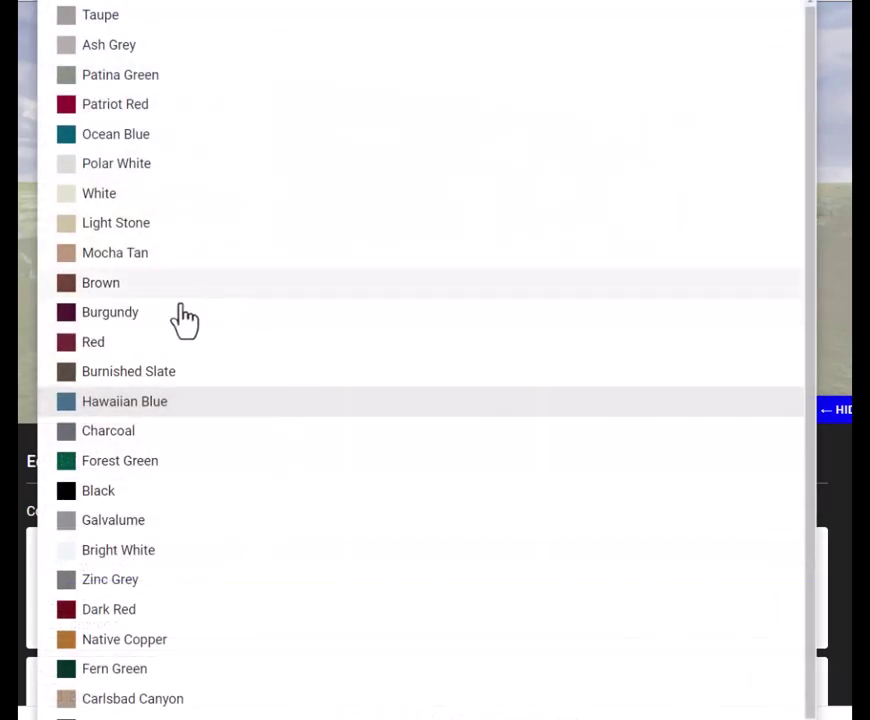
click(95, 492)
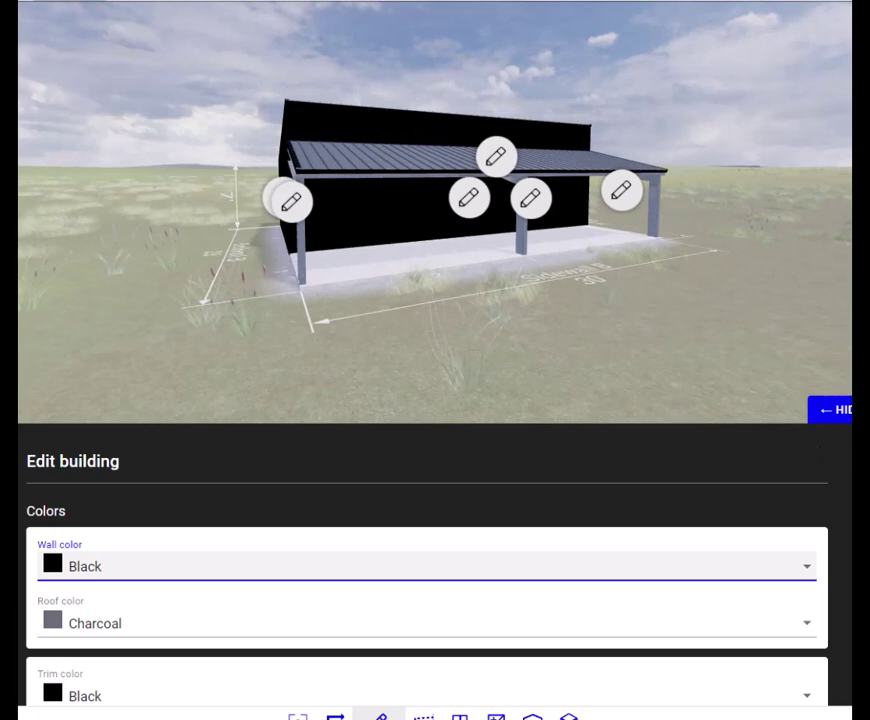
Step: Change the overhang from 0 to 1'
scroll(427, 565, down, 3)
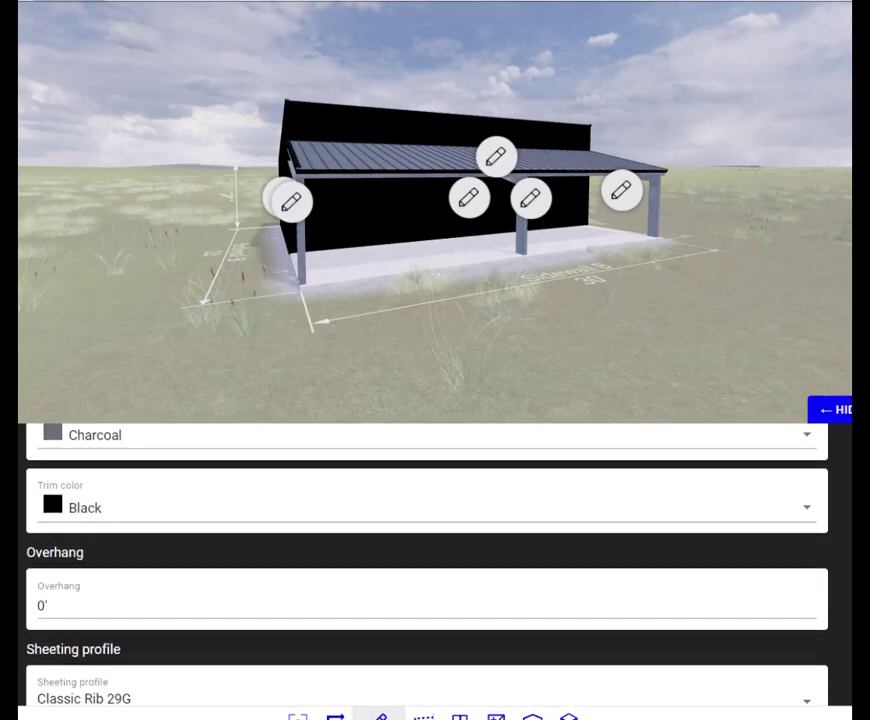
scroll(427, 565, up, 1)
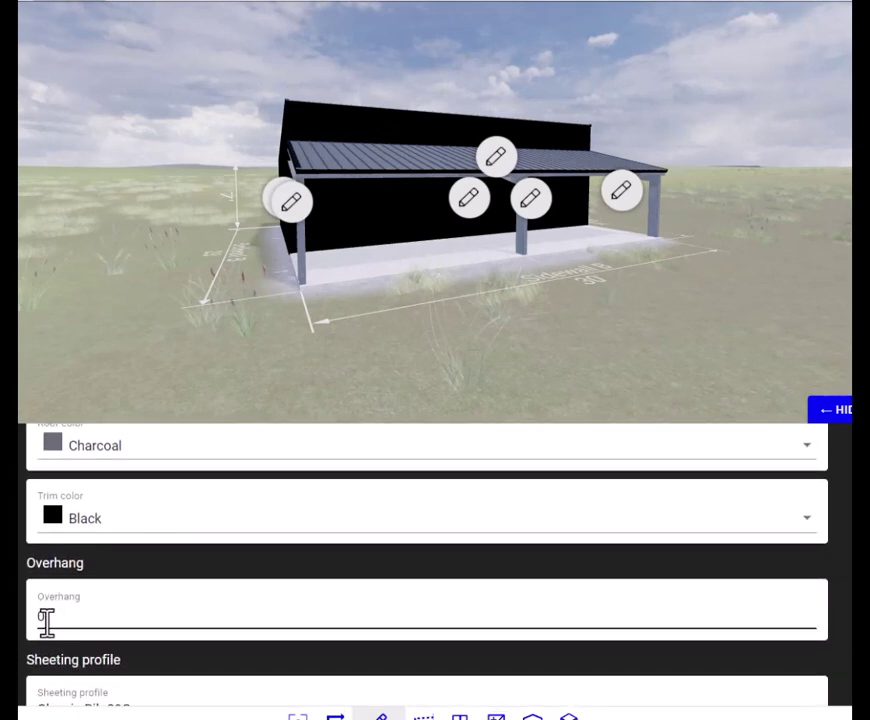
click(45, 621)
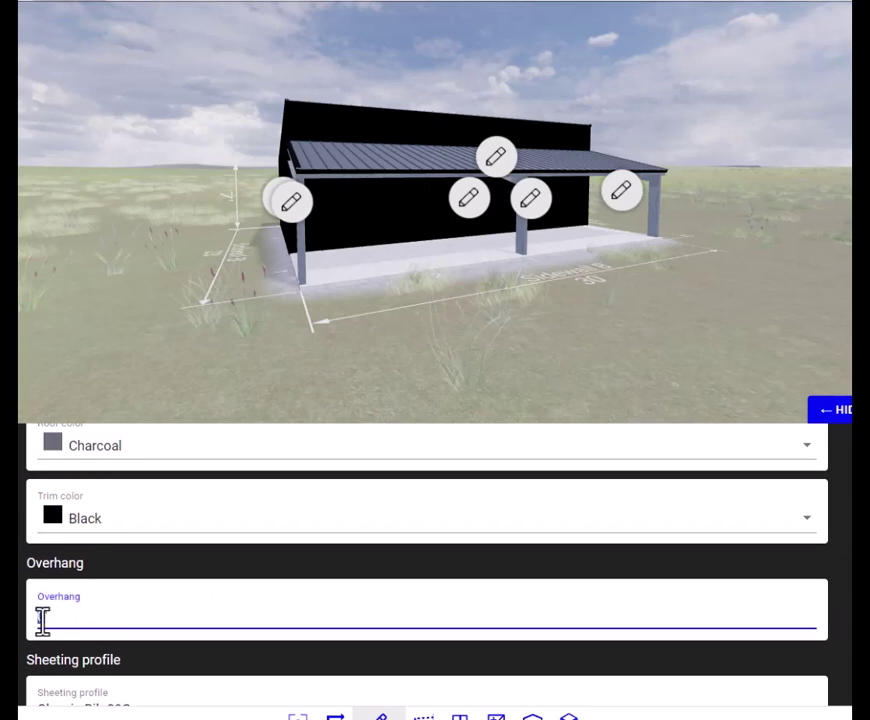
drag(43, 621, 83, 619)
text(1')
key(BackSpace)
Step: Choose Classic Rib 26G as the sheeting profile
scroll(427, 560, up, 1)
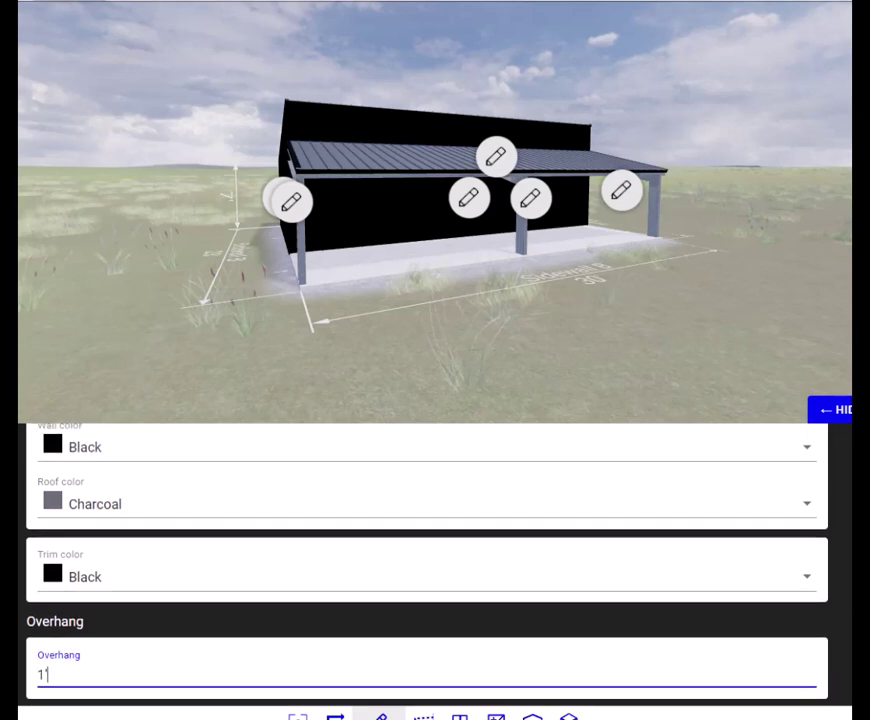
scroll(427, 560, down, 3)
scroll(47, 470, down, 1)
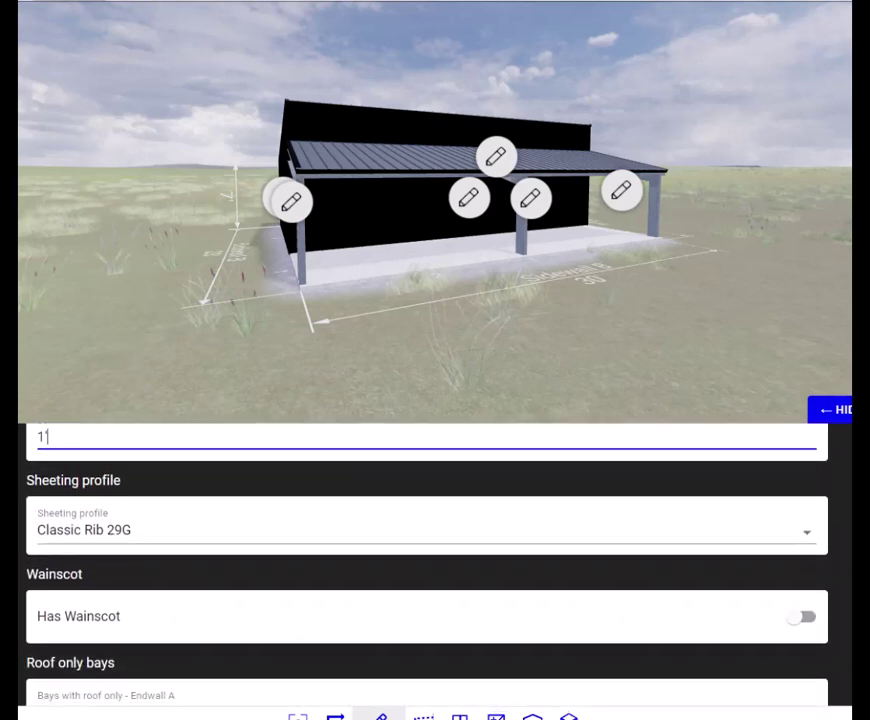
click(812, 538)
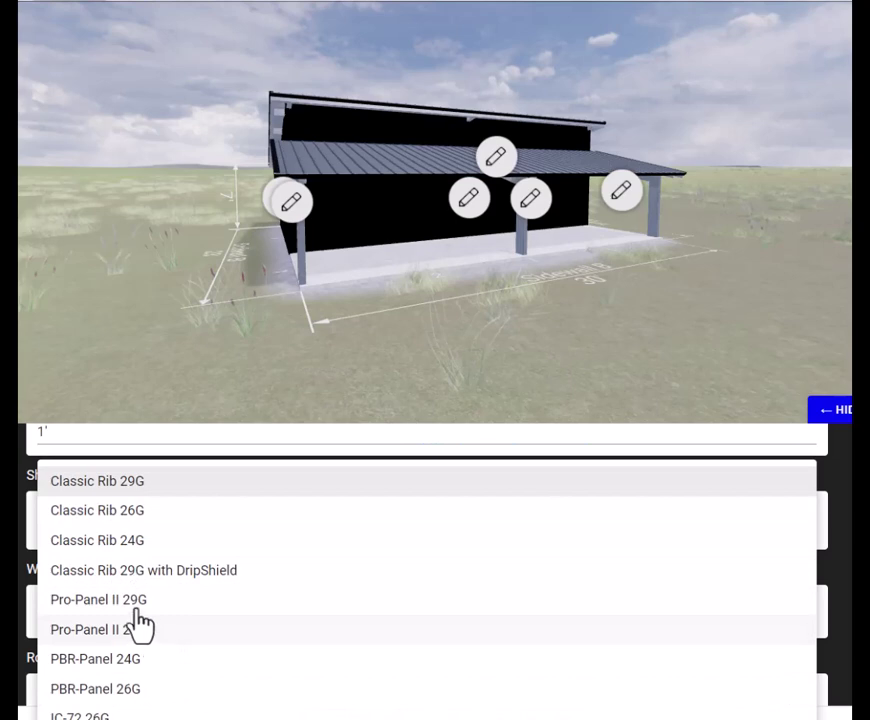
click(110, 512)
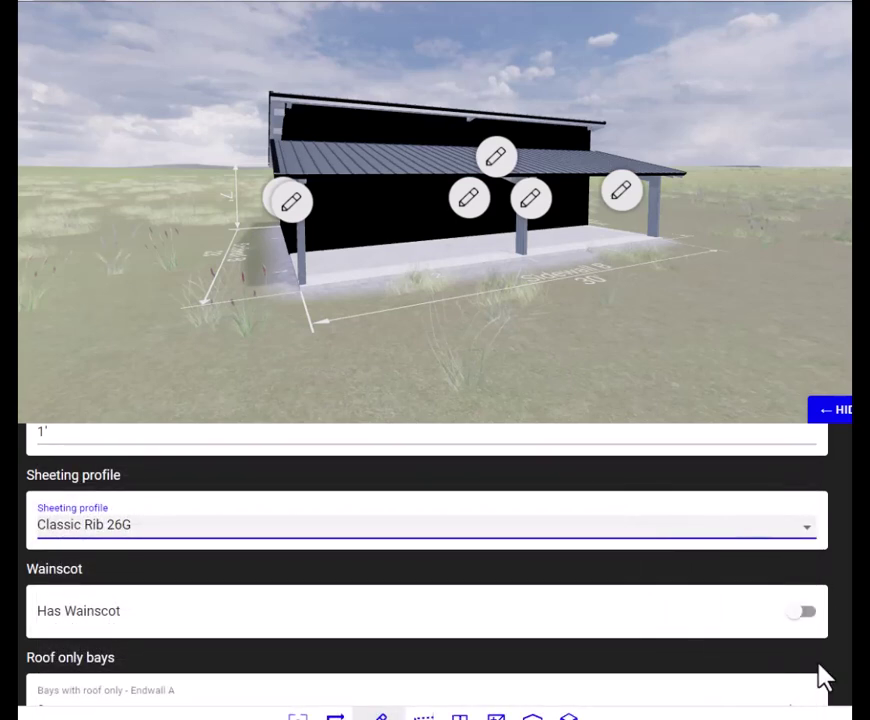
scroll(427, 565, down, 3)
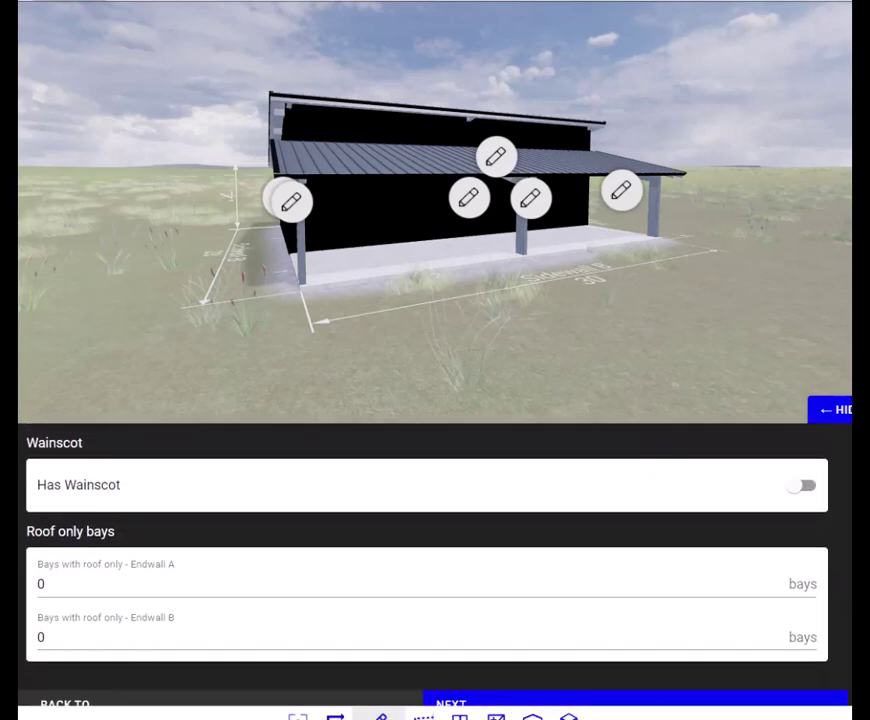
scroll(427, 565, down, 1)
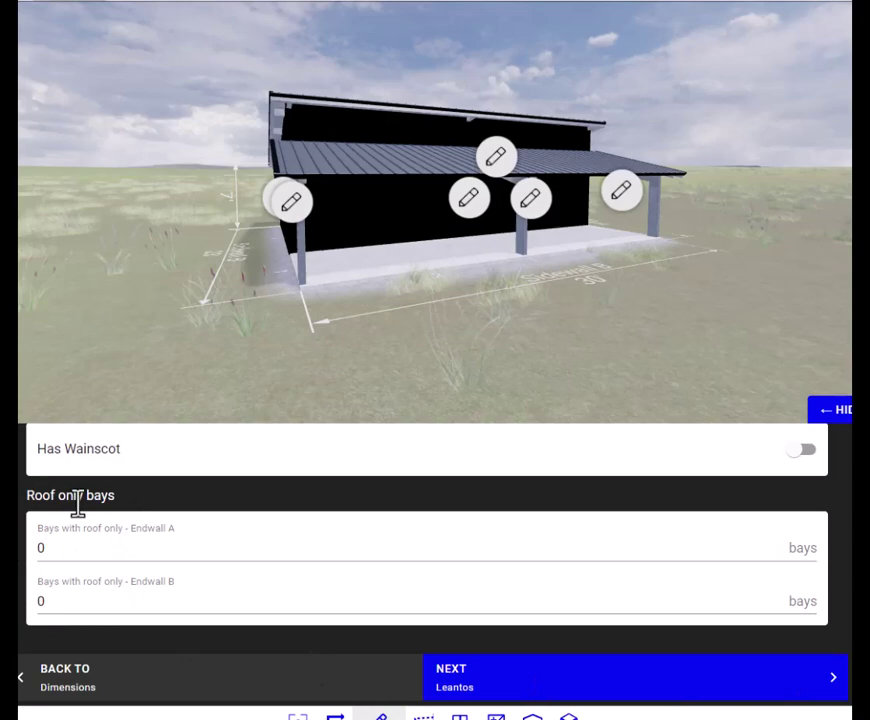
Step: Advance to the Leantos step and dismiss its help to show the 8' front lean-to
click(575, 695)
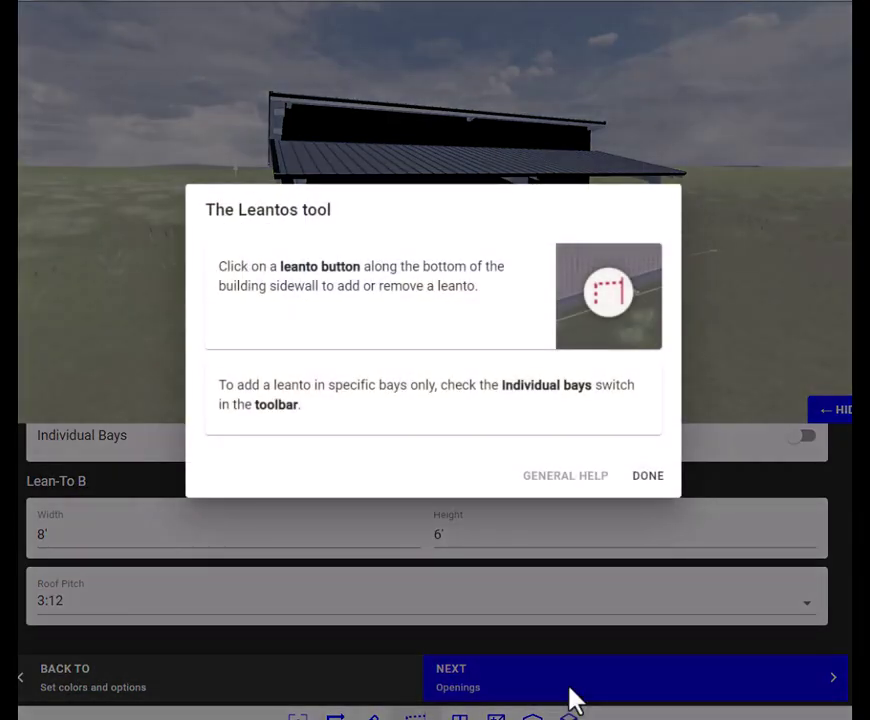
click(649, 477)
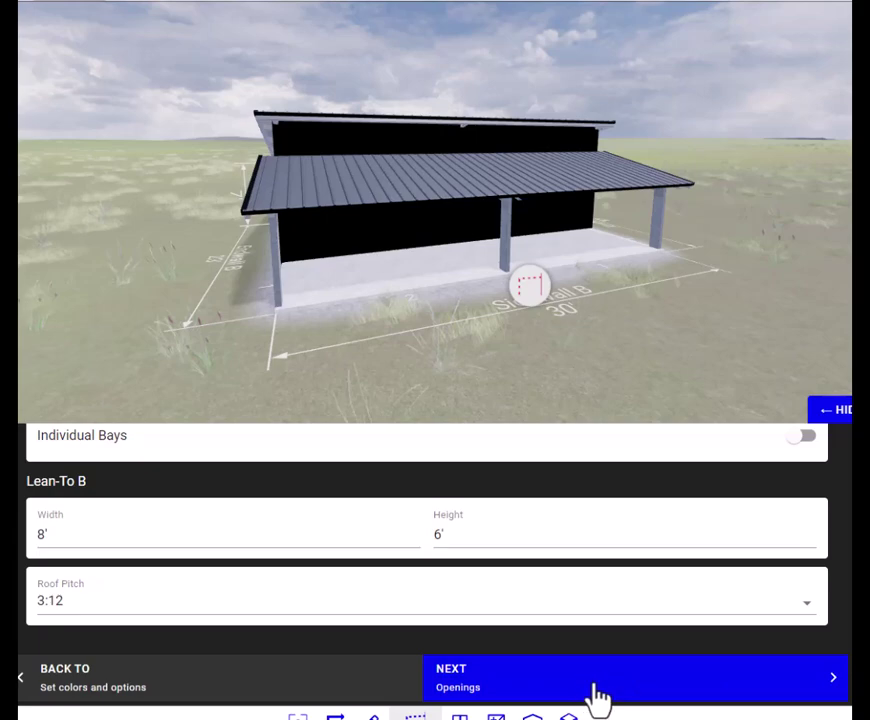
Step: Go to Openings and place 4' × 4' windows at the left and right ends of the front wall
click(592, 692)
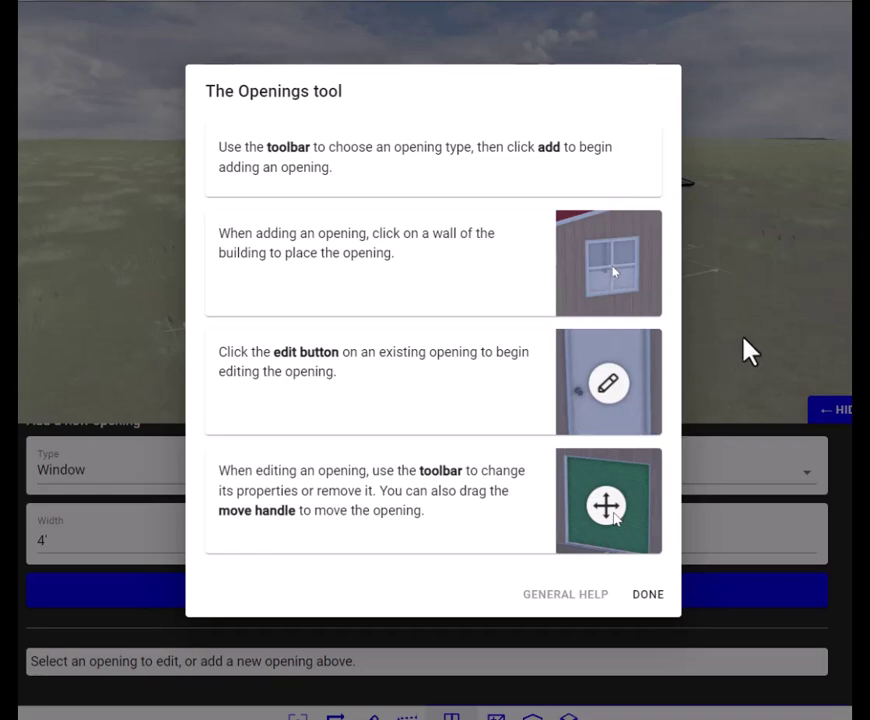
click(648, 600)
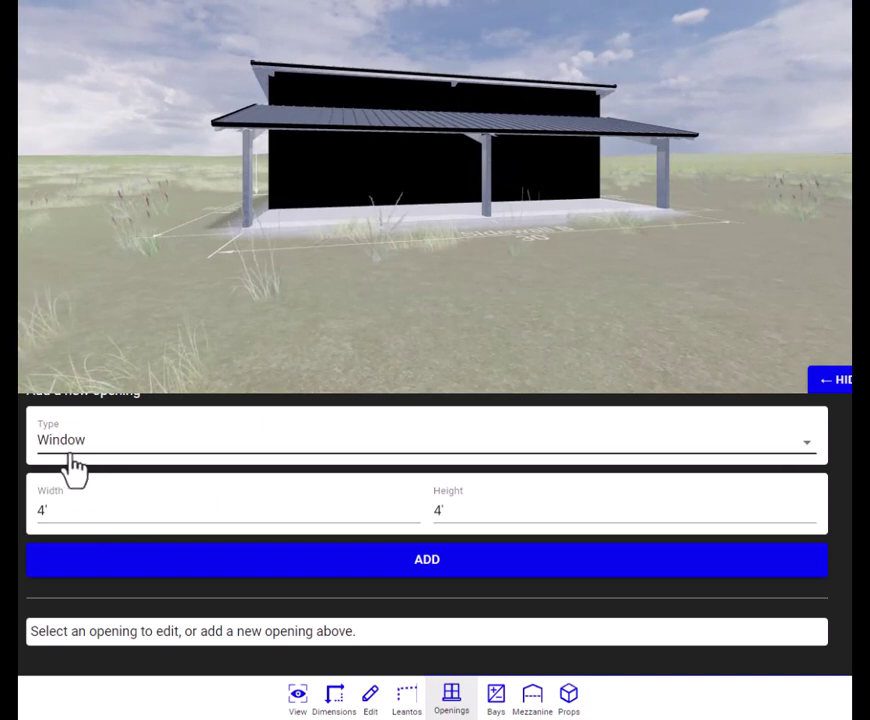
click(292, 566)
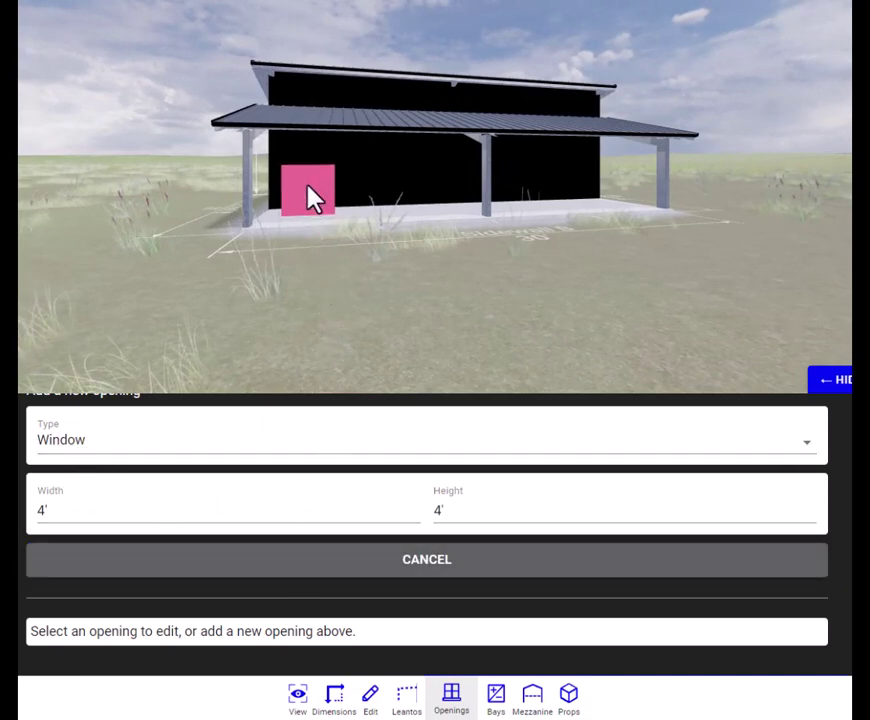
click(310, 175)
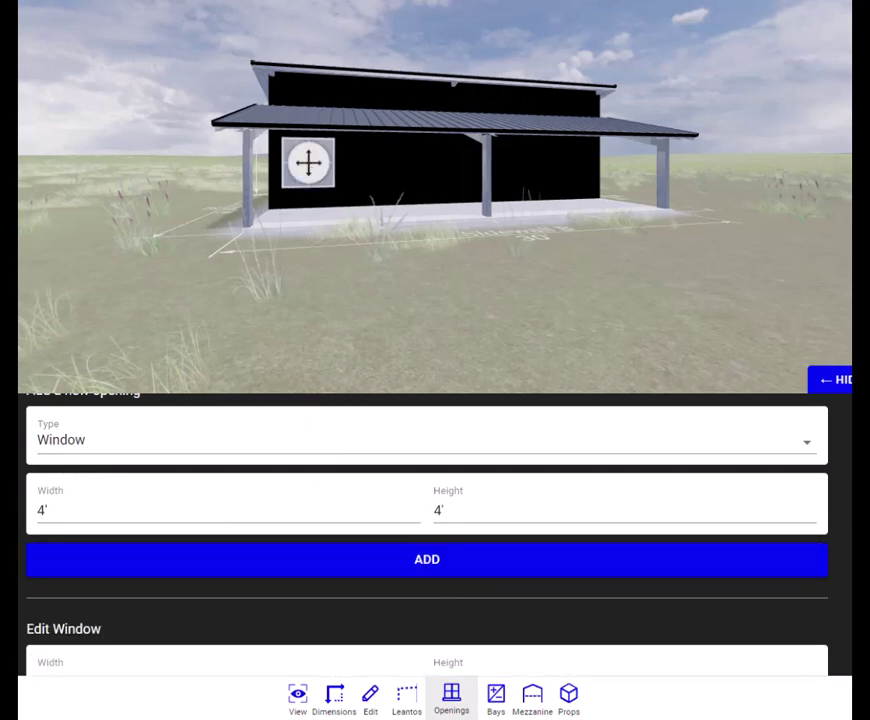
click(441, 540)
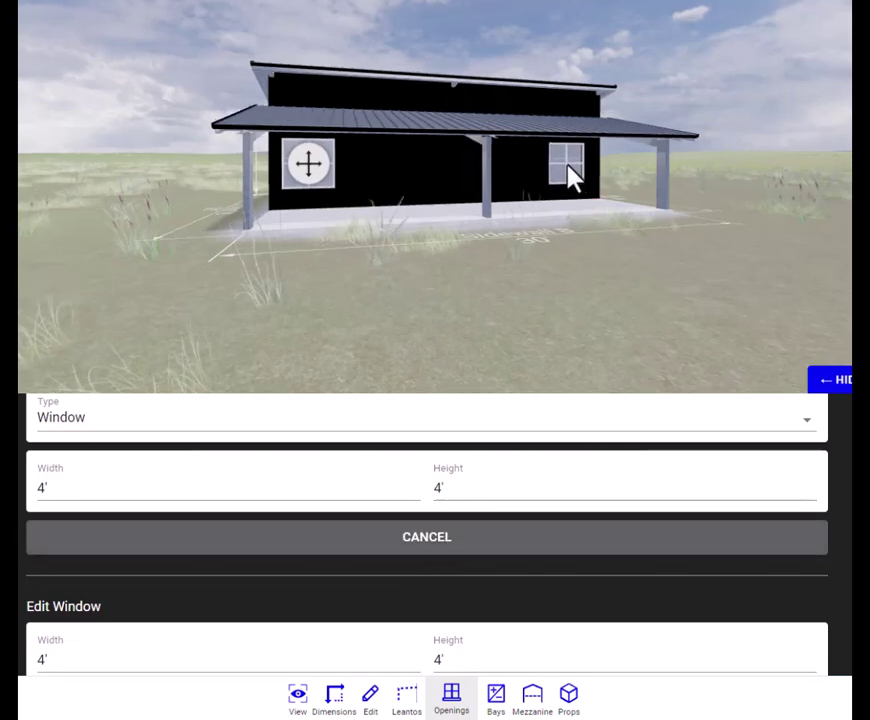
click(567, 175)
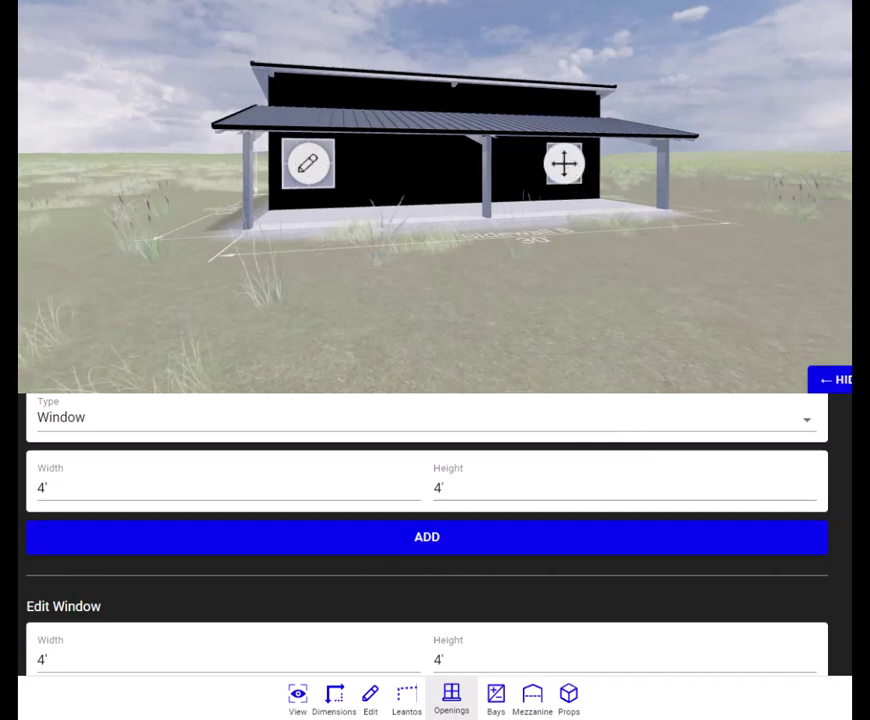
scroll(337, 519, down, 1)
scroll(337, 519, up, 2)
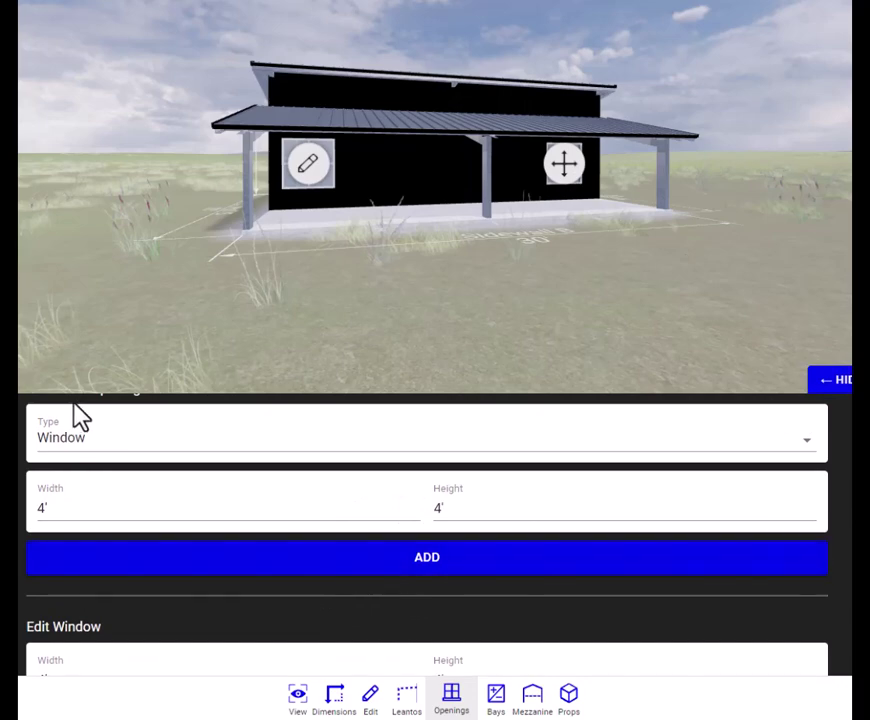
click(103, 447)
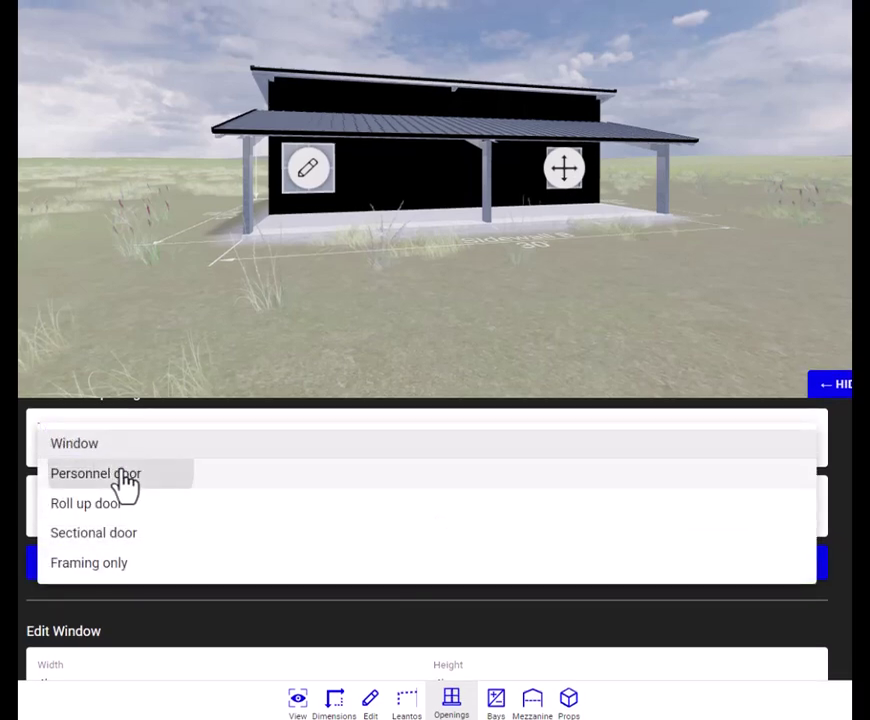
Step: Add a Personnel door between the two windows and orbit around to check it
click(124, 472)
click(390, 646)
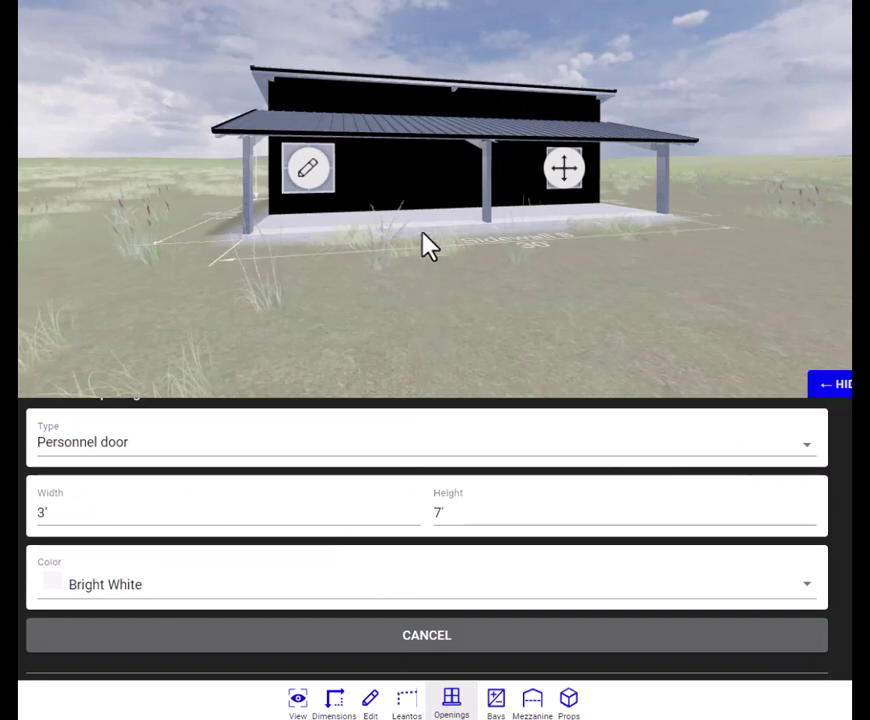
click(420, 200)
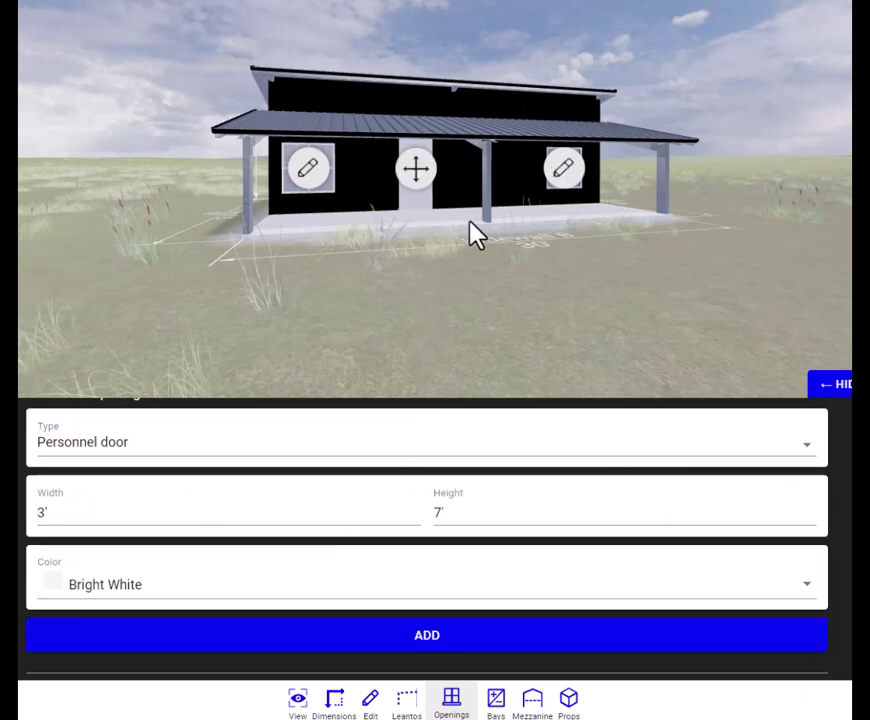
drag(388, 330, 420, 360)
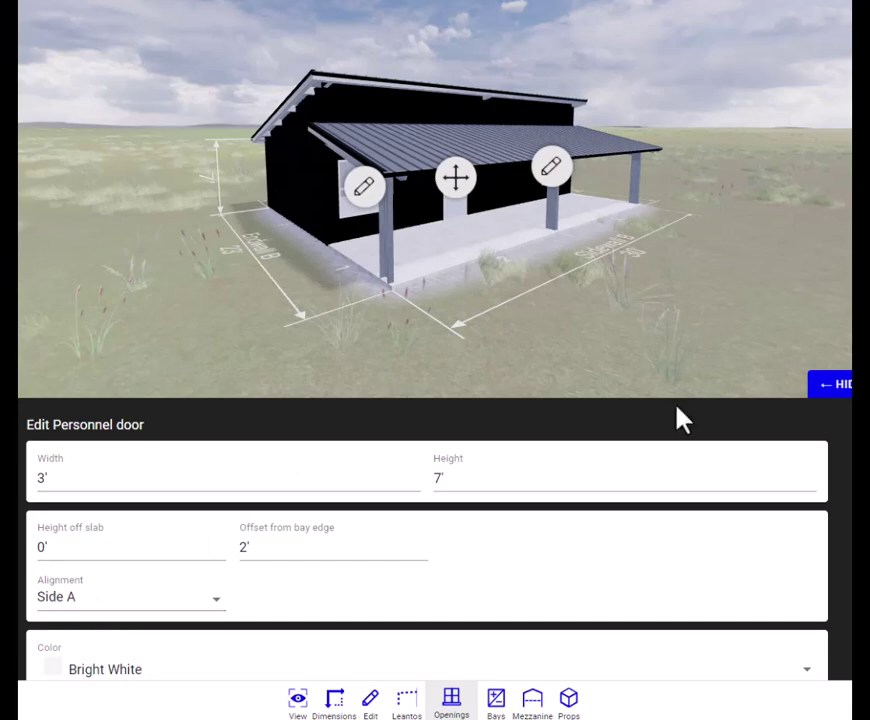
drag(697, 345, 633, 336)
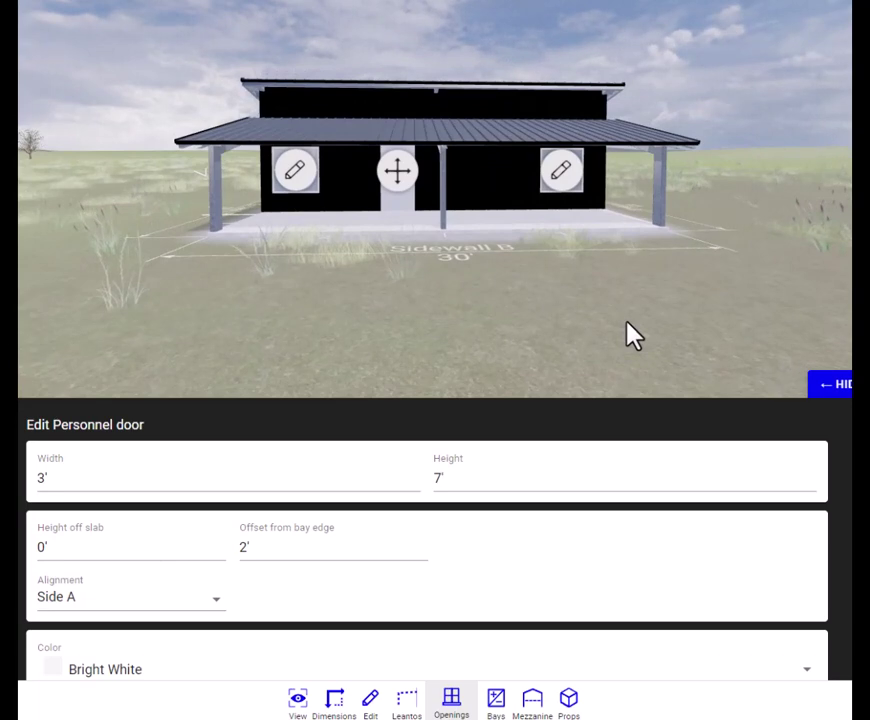
drag(633, 336, 636, 336)
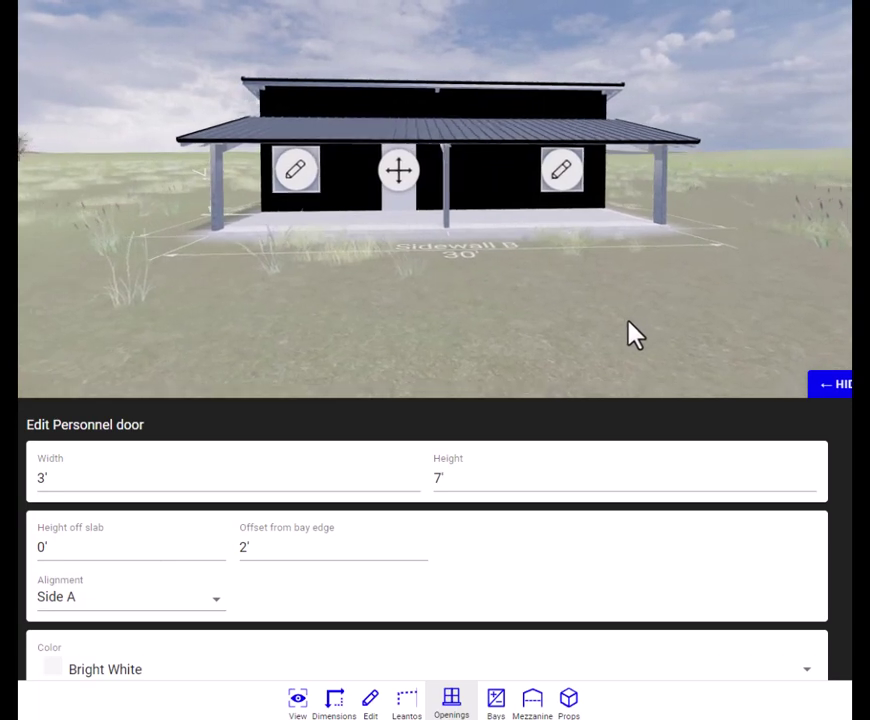
Step: Set the right-hand window to 1' 7" off the slab and 0' 10" from its bay edge
click(295, 170)
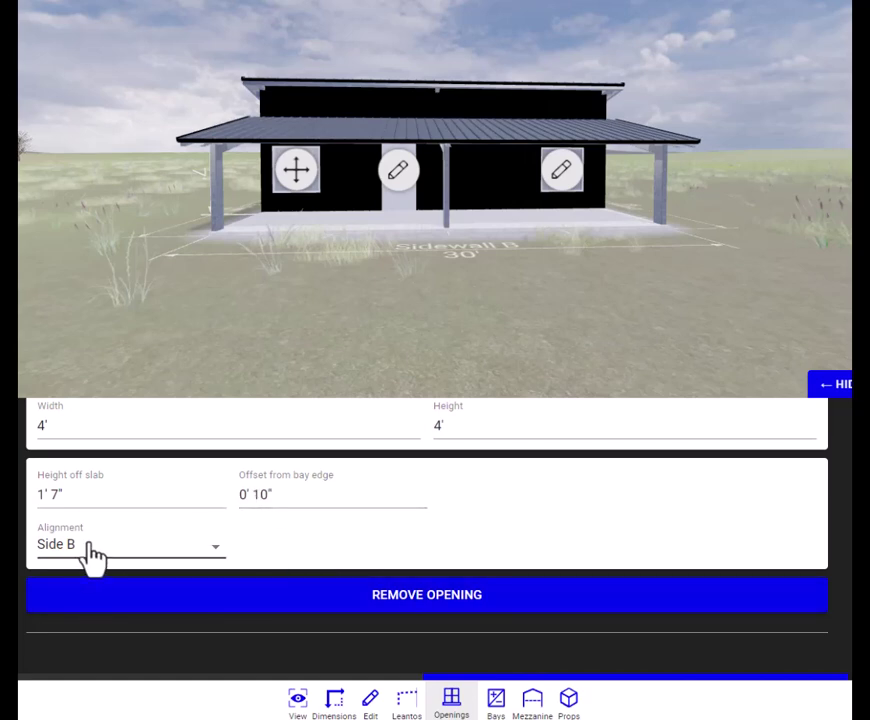
click(565, 176)
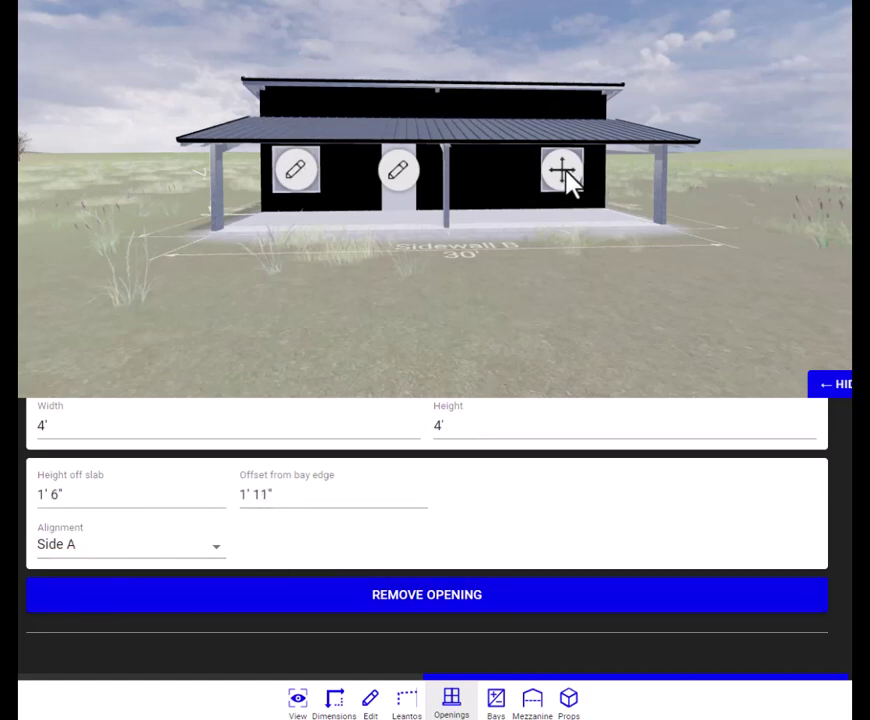
click(63, 496)
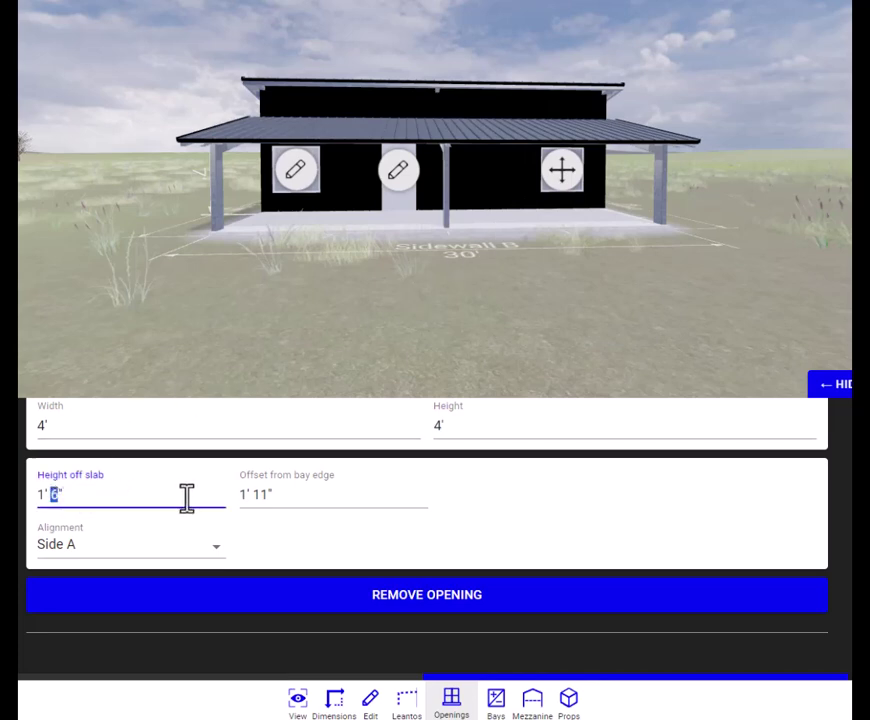
click(243, 495)
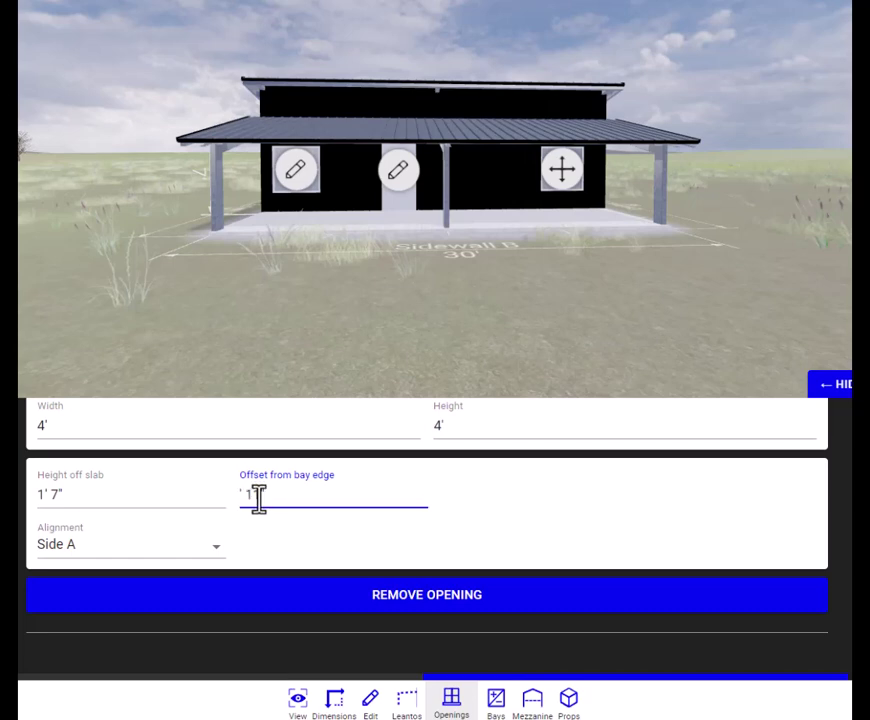
key(BackSpace)
text(0)
click(385, 545)
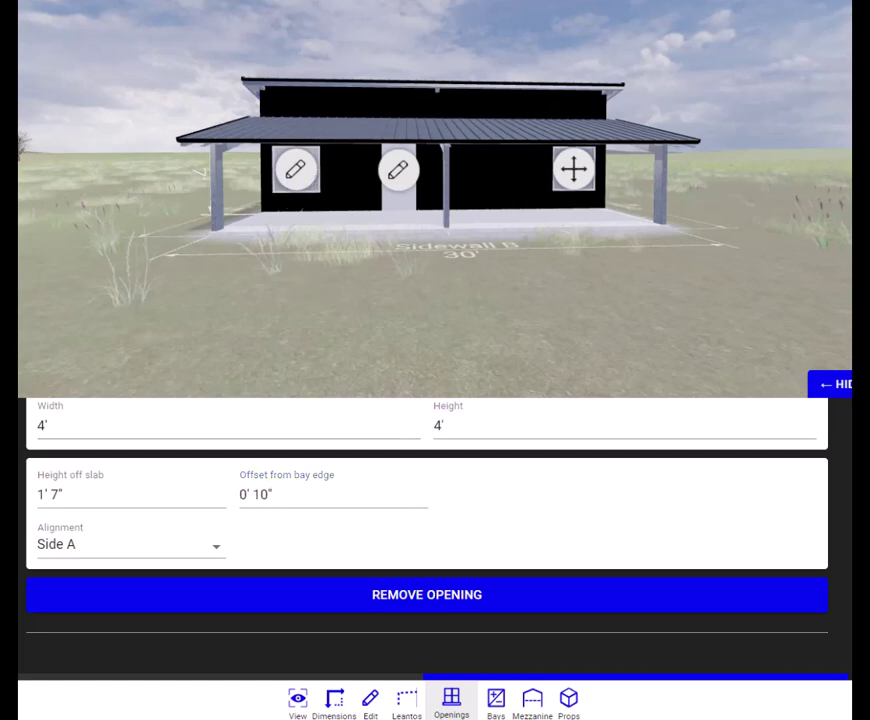
scroll(427, 520, down, 1)
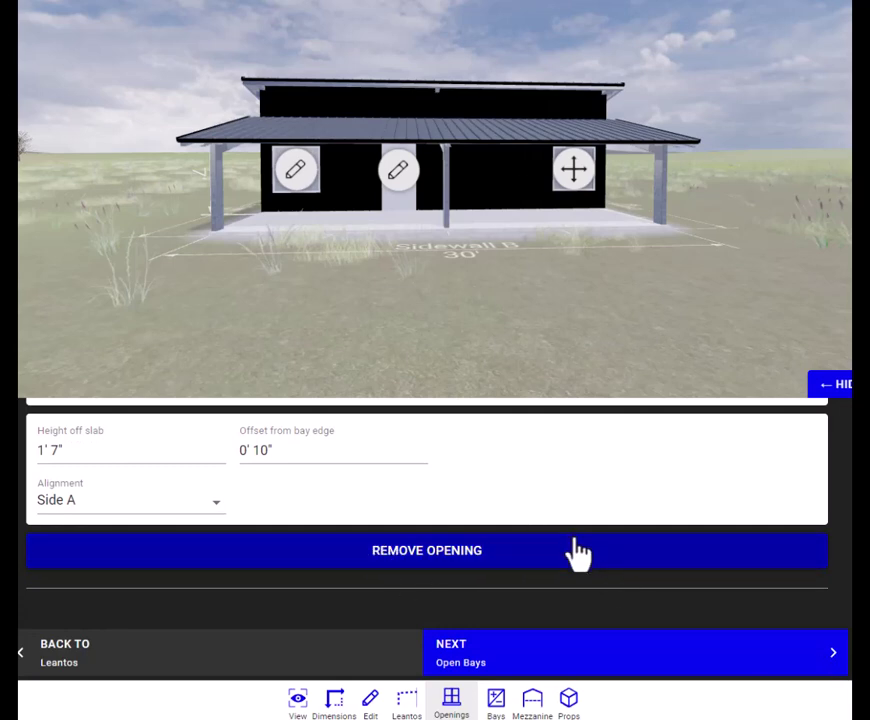
Step: In Open Bays, toggle Endwall B's open bay on and back off, then advance to Mezzanine
click(512, 666)
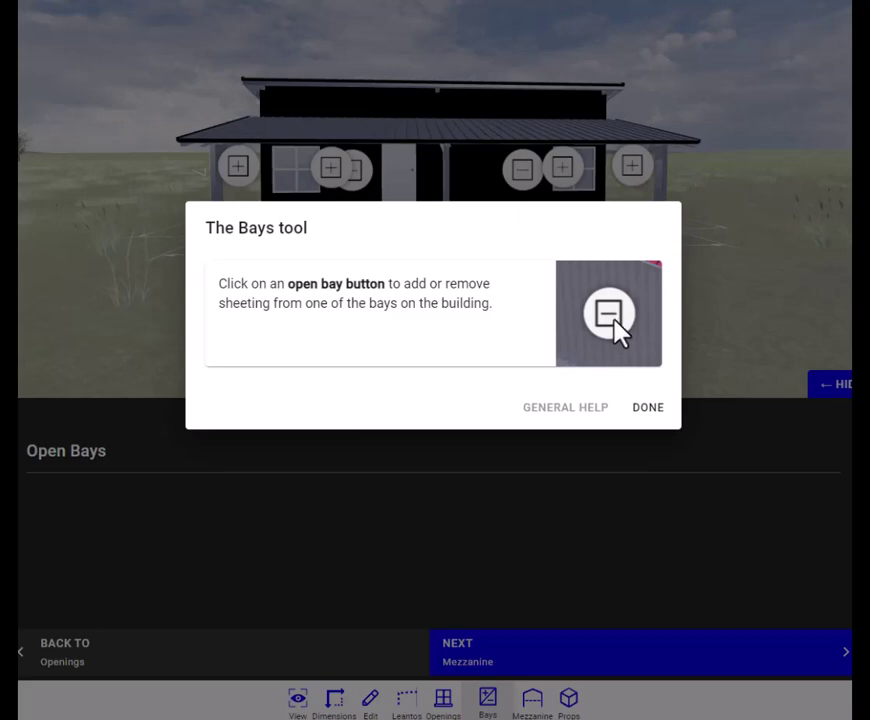
click(650, 409)
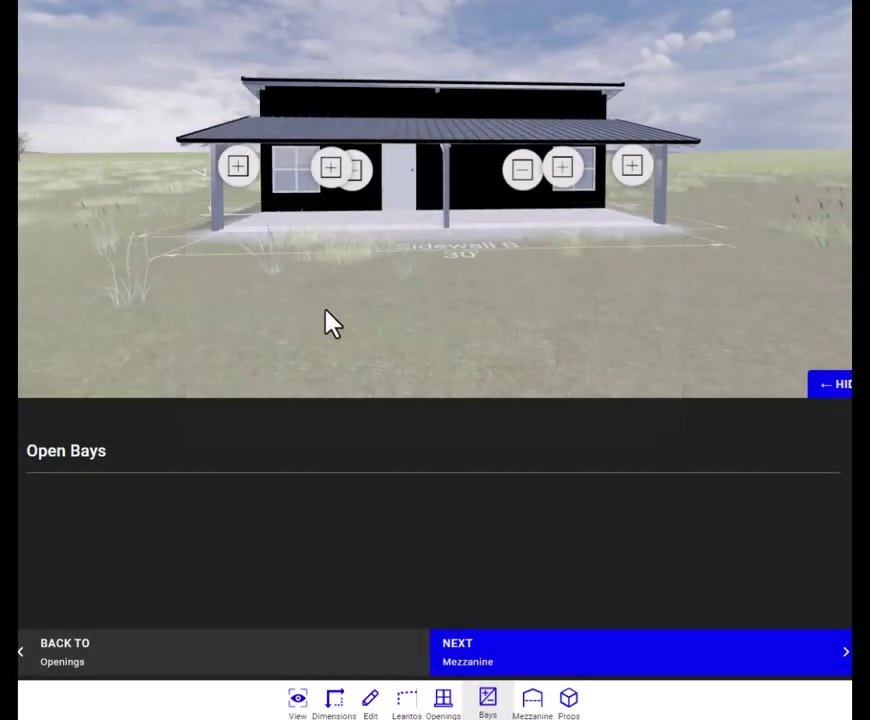
drag(362, 330, 466, 336)
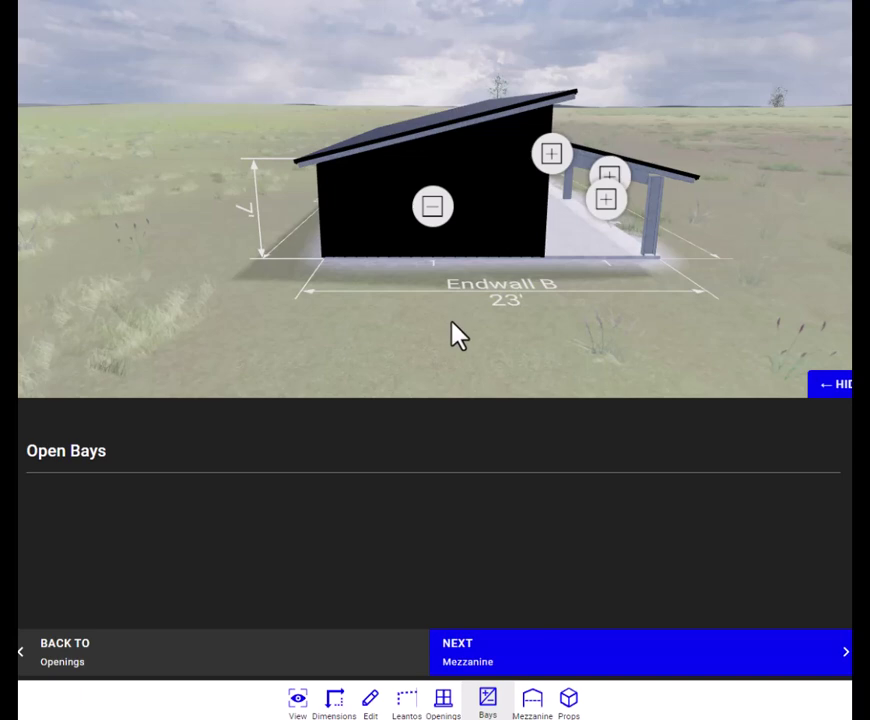
click(433, 207)
click(434, 209)
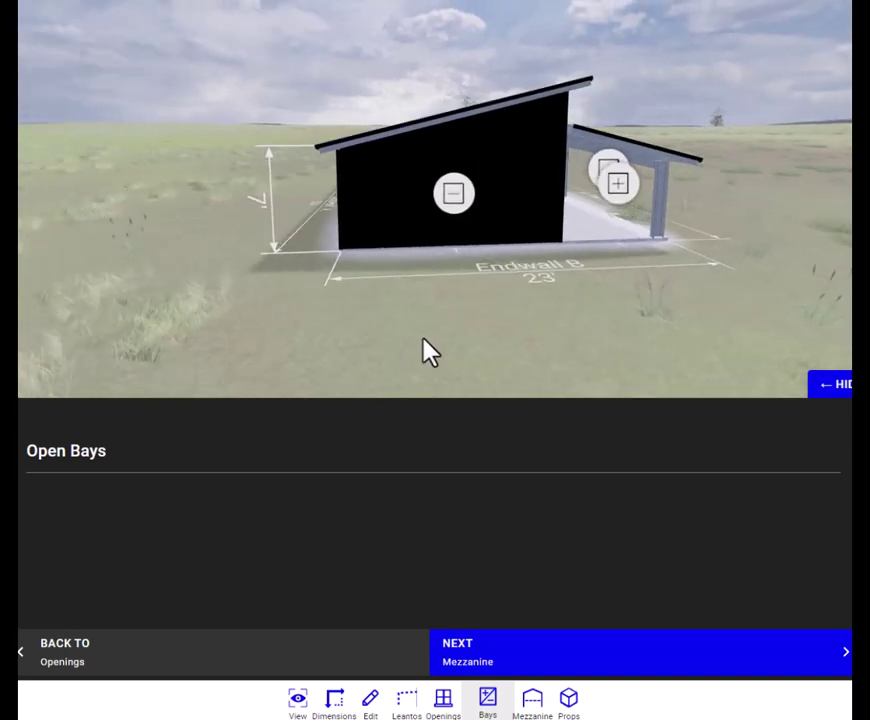
scroll(660, 575, down, 2)
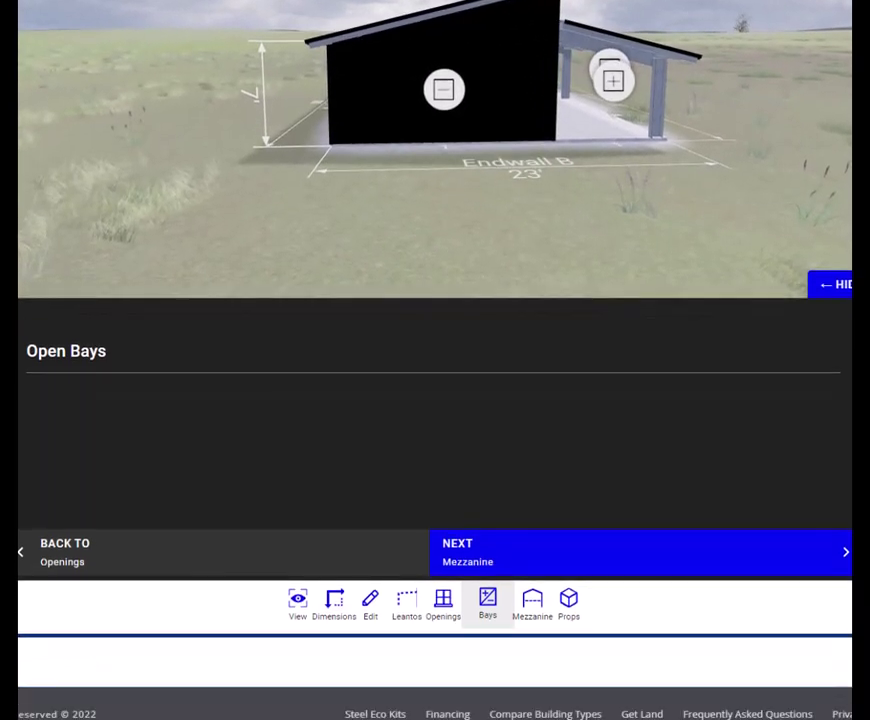
click(586, 551)
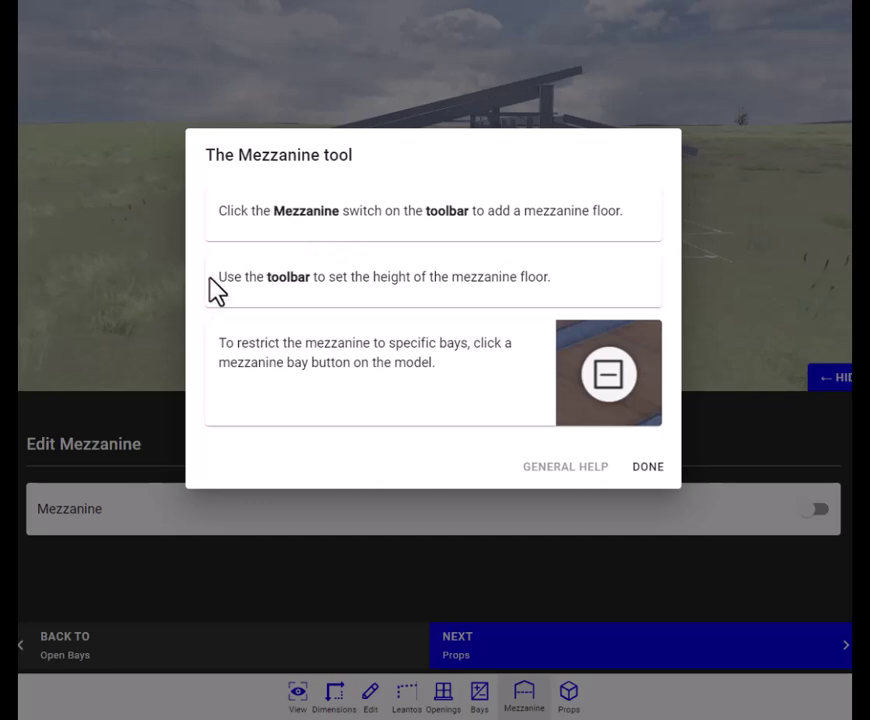
Step: Try a mezzanine at 4' 2" height, then switch the mezzanine off again
click(647, 468)
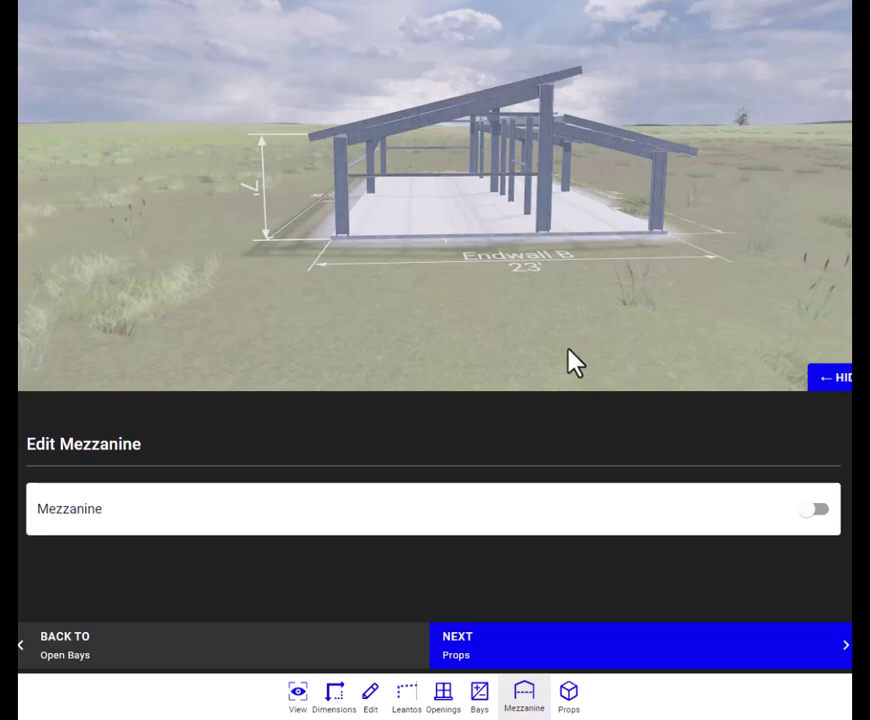
click(822, 512)
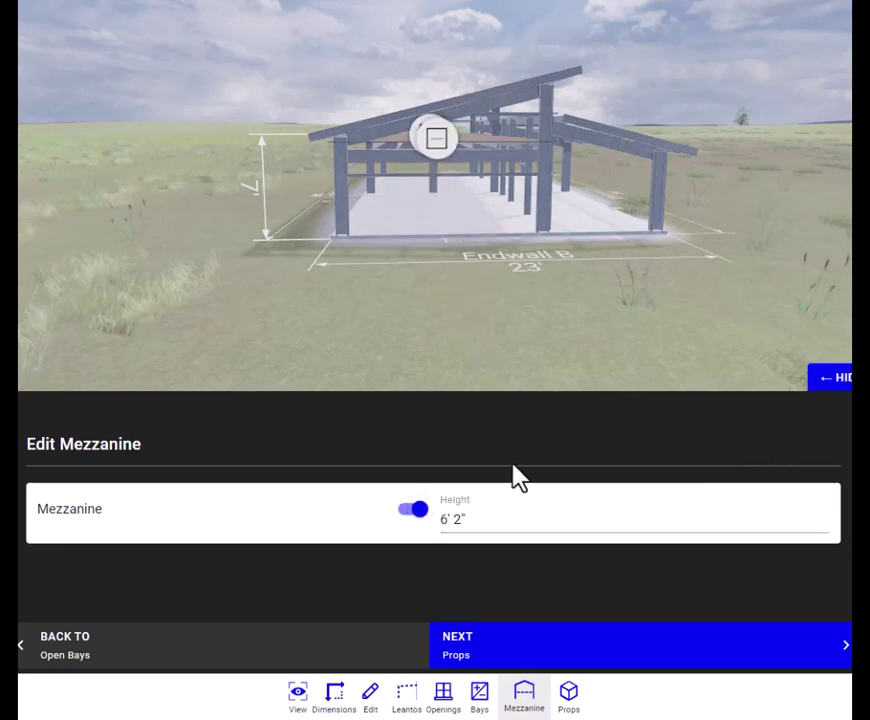
click(445, 520)
key(BackSpace)
key(BackSpace)
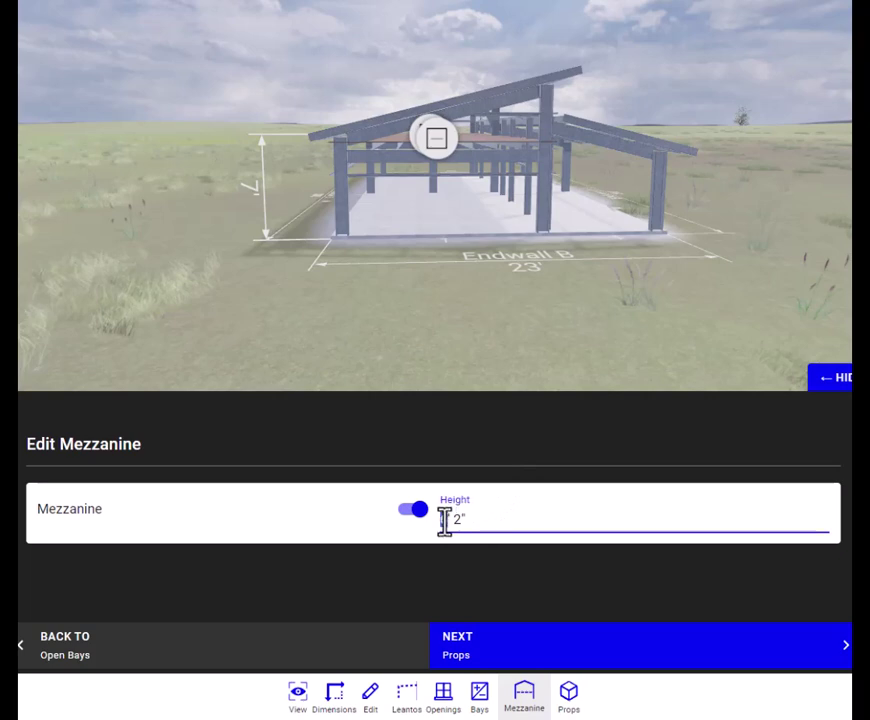
text(4')
click(377, 598)
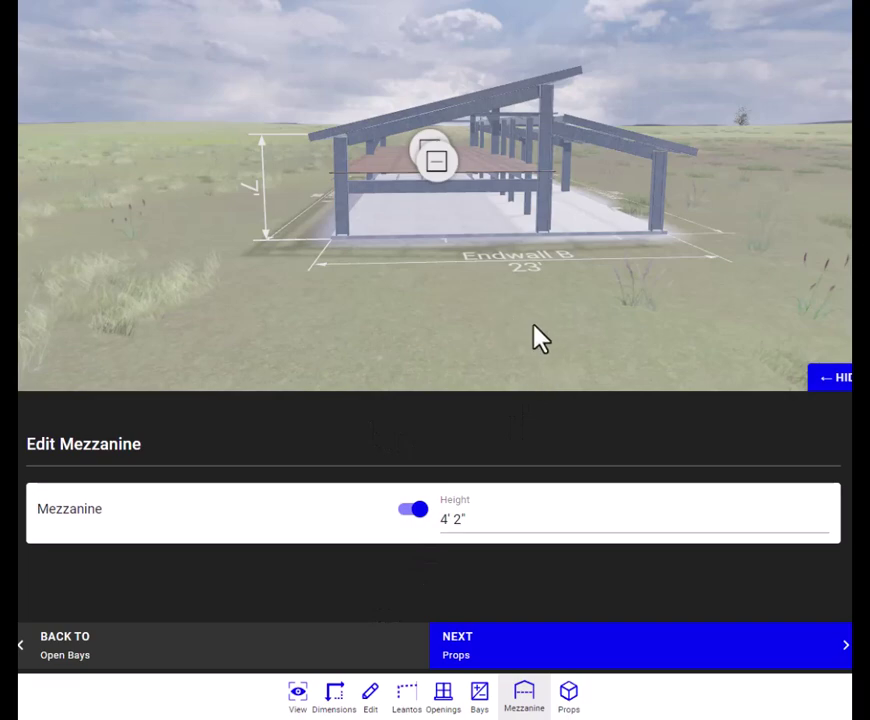
mouse_move(565, 332)
mouse_down()
mouse_move(515, 334)
mouse_move(548, 330)
mouse_up()
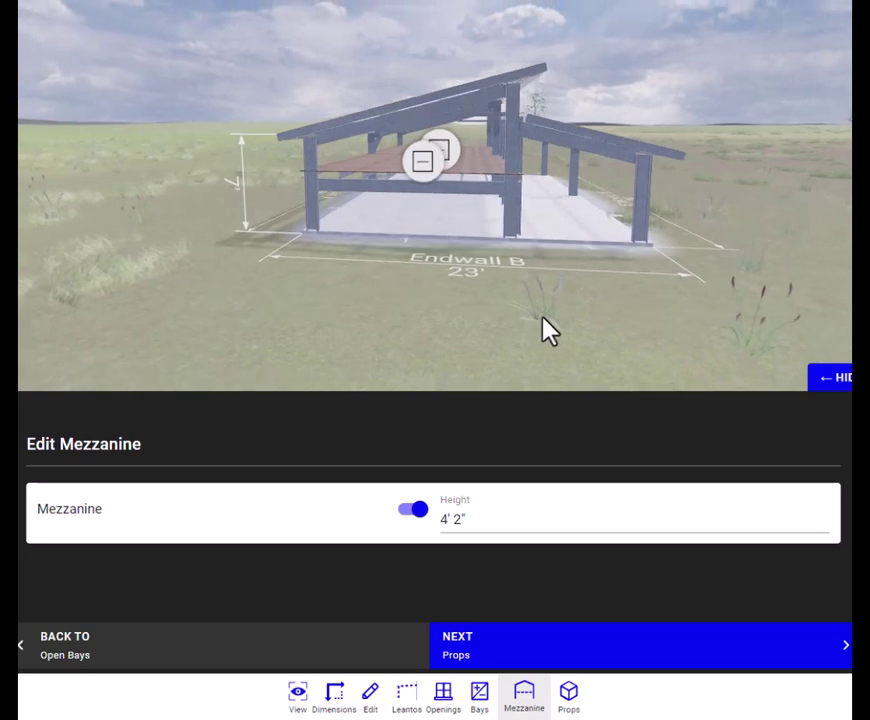
click(408, 522)
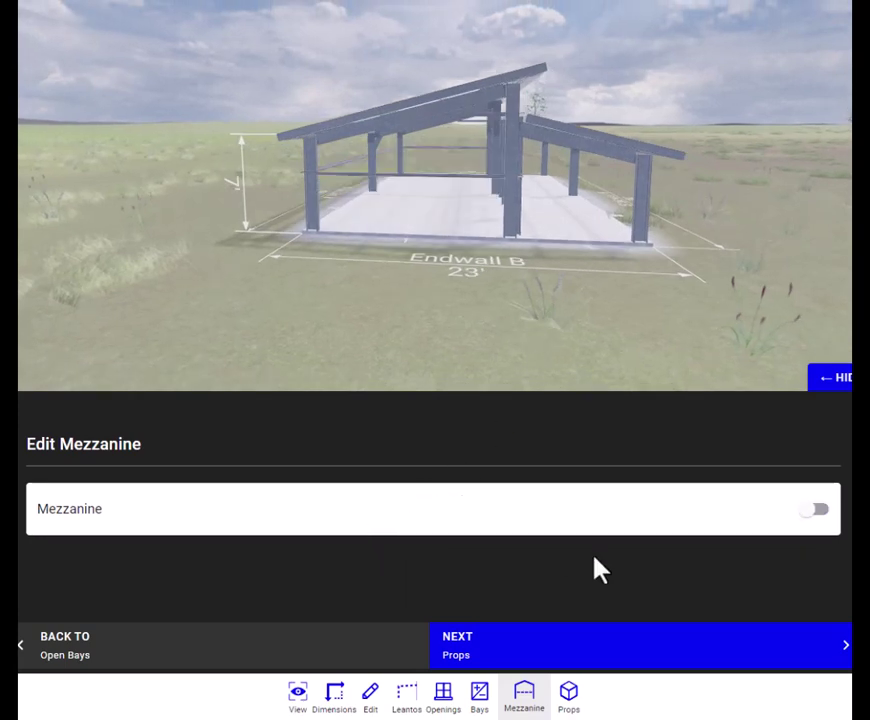
scroll(643, 636, down, 2)
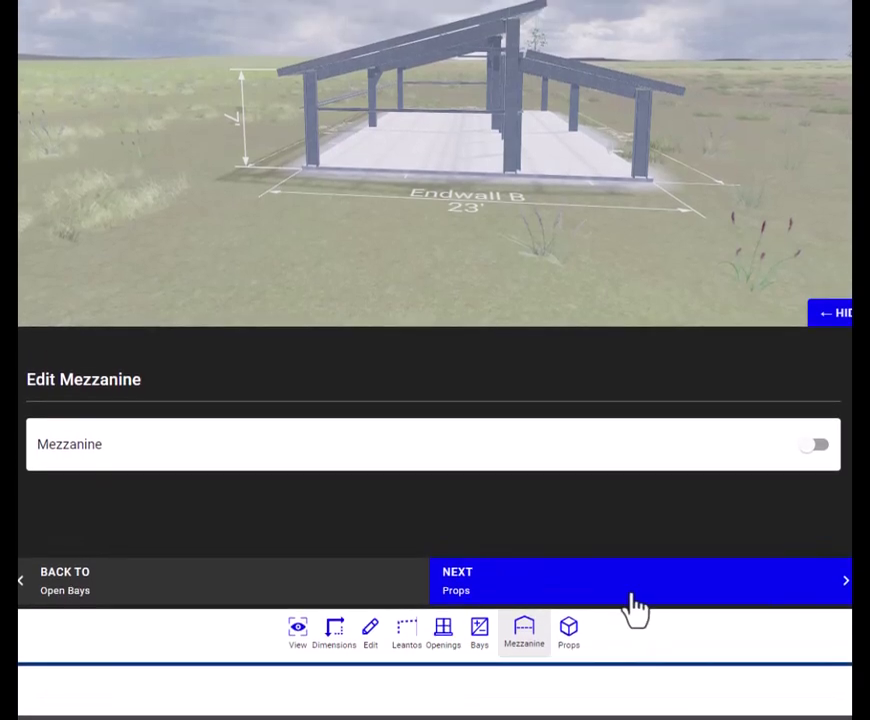
Step: Advance to the Props step and dismiss its help guide without adding props
click(632, 600)
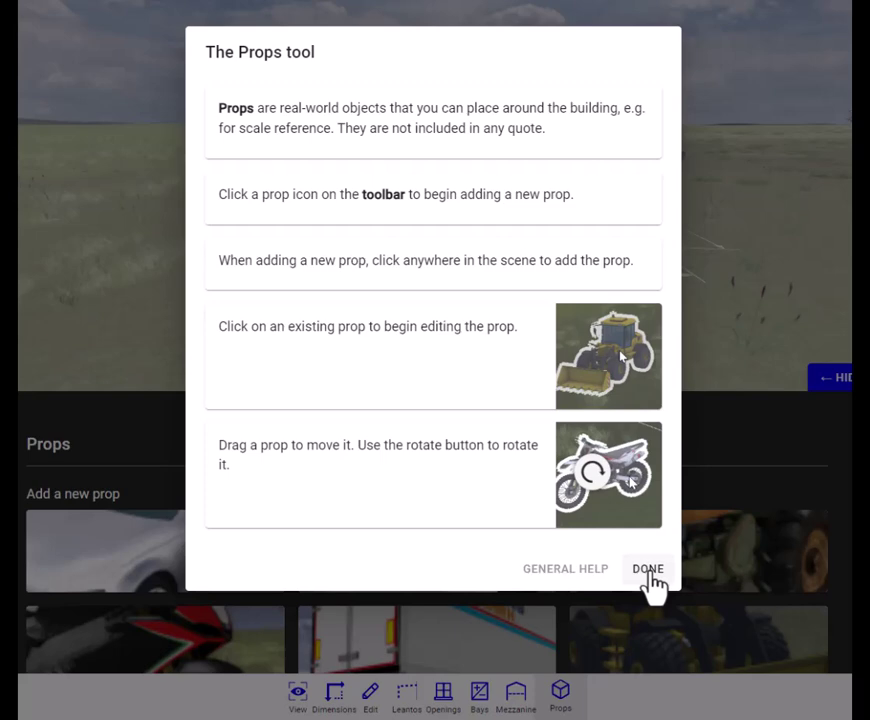
click(648, 570)
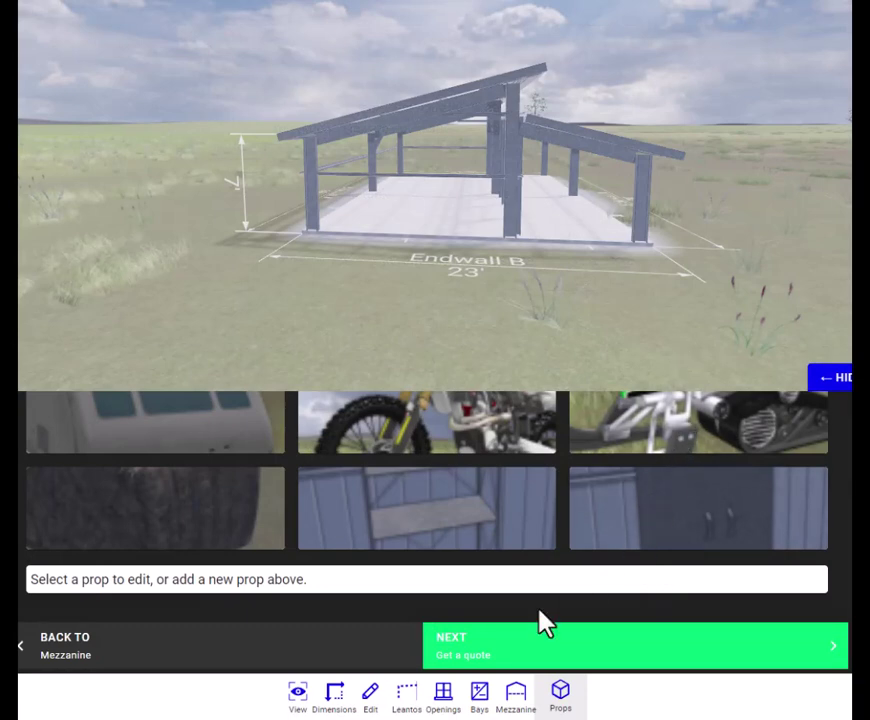
Step: Open the Get a quote enquiry form and start in its Notes field
click(535, 662)
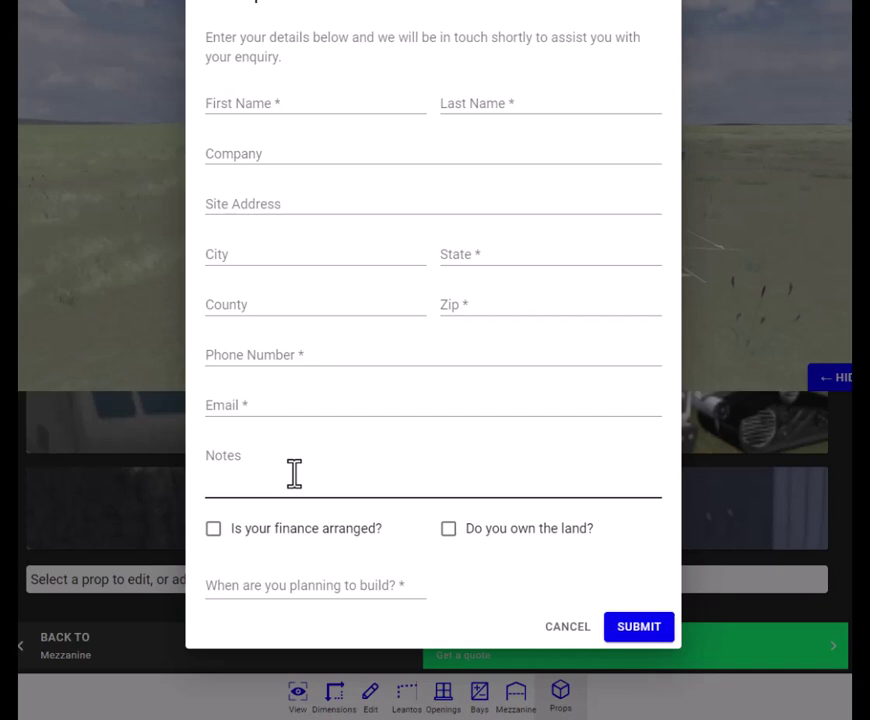
click(290, 469)
Step: Set 'When are you planning to build?' to 8 Jan 2024
click(210, 585)
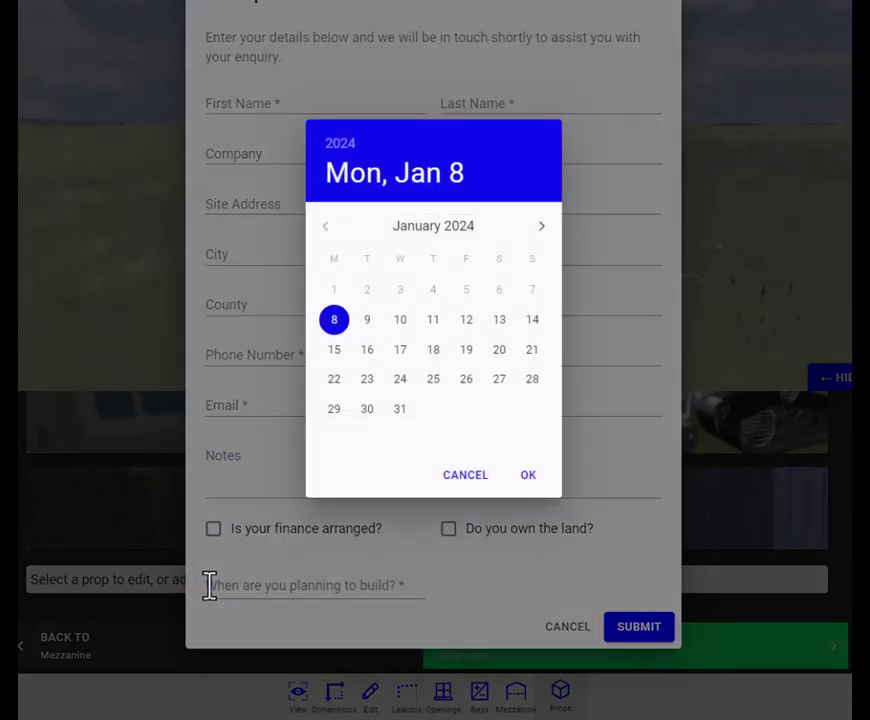
click(528, 478)
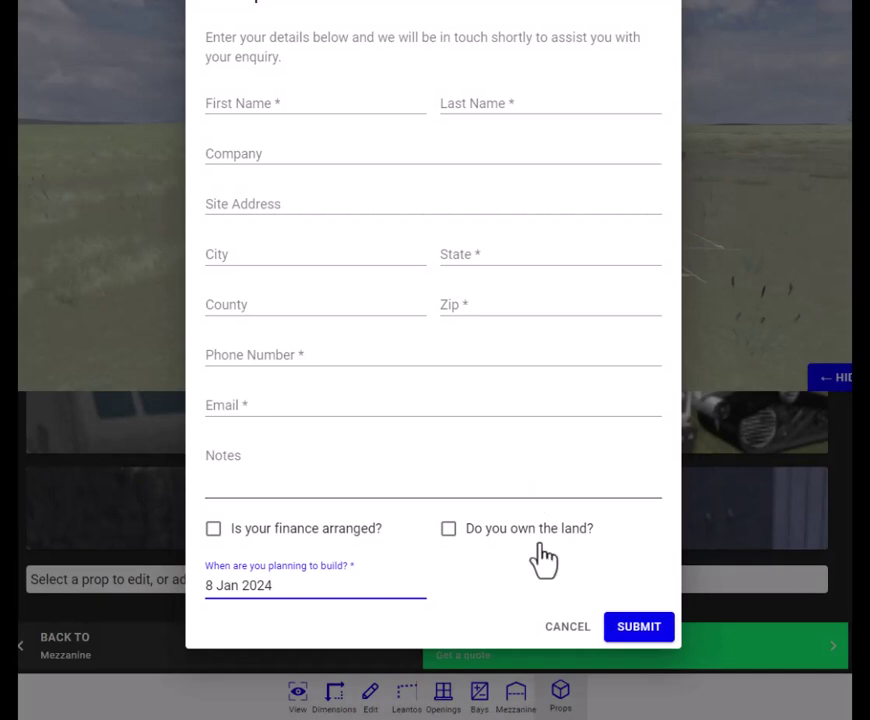